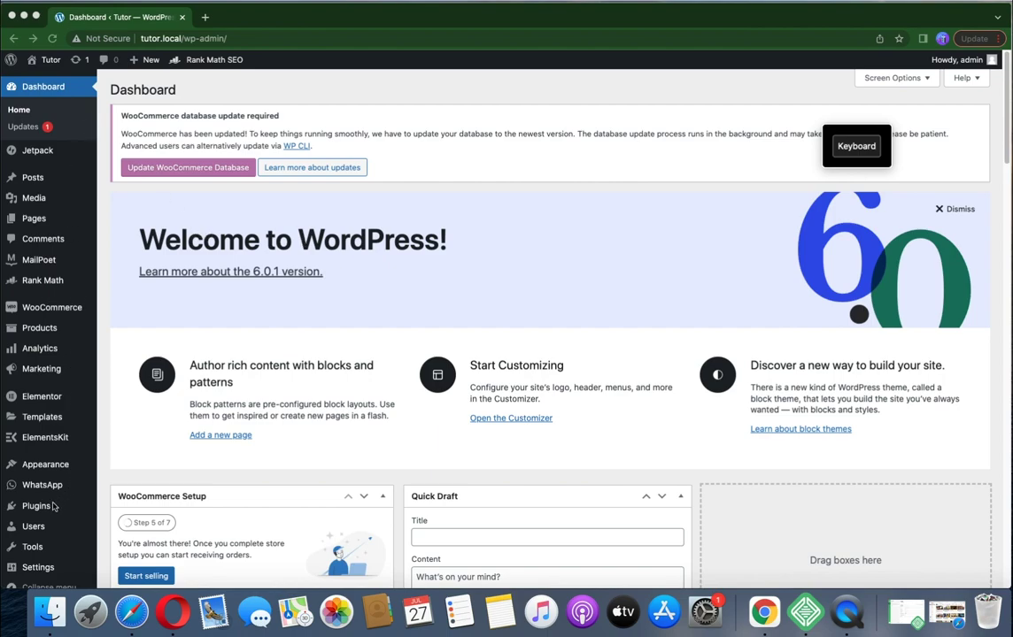
- Search the WordPress directory of new plugins for "poll"
{"action": "mouse_move", "coordinate": [46, 511]}
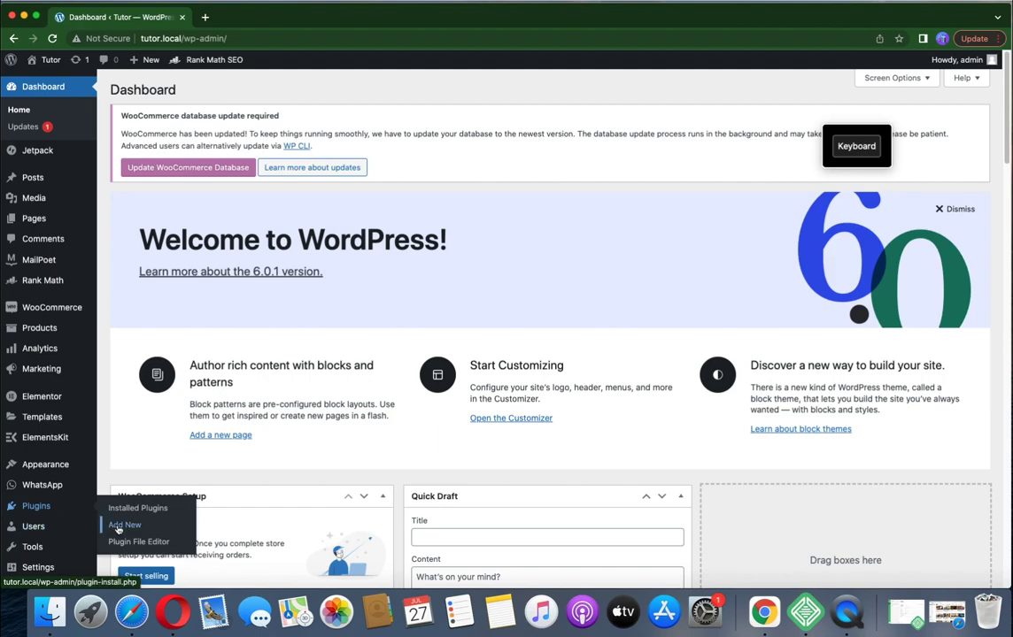
{"action": "left_click", "coordinate": [118, 529]}
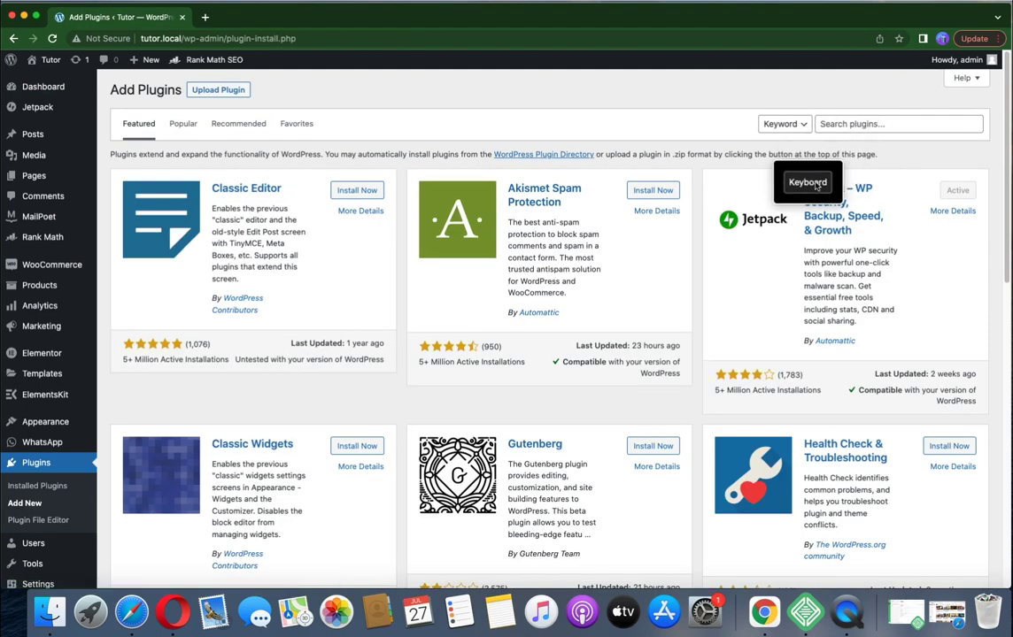
{"action": "left_click", "coordinate": [826, 124]}
{"action": "left_click", "coordinate": [782, 218]}
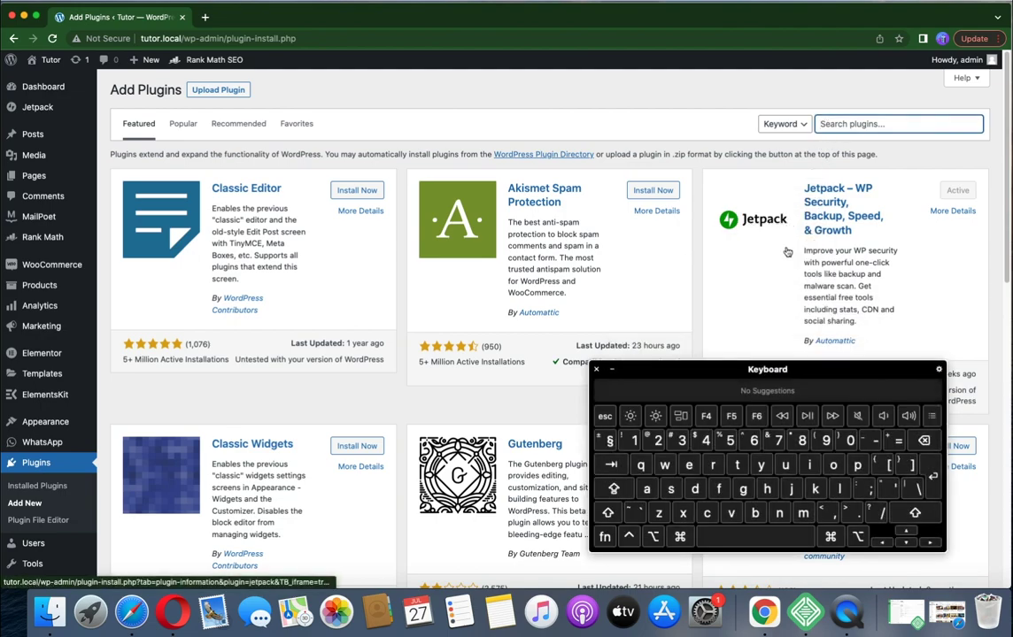
{"action": "left_click", "coordinate": [858, 467]}
{"action": "left_click", "coordinate": [833, 465]}
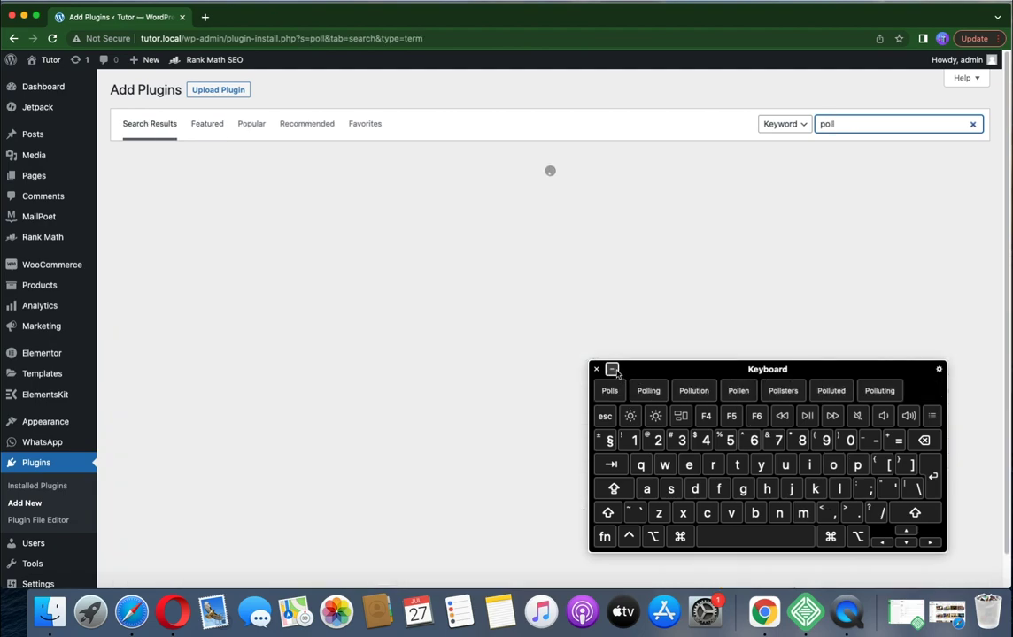
{"action": "left_click", "coordinate": [613, 370]}
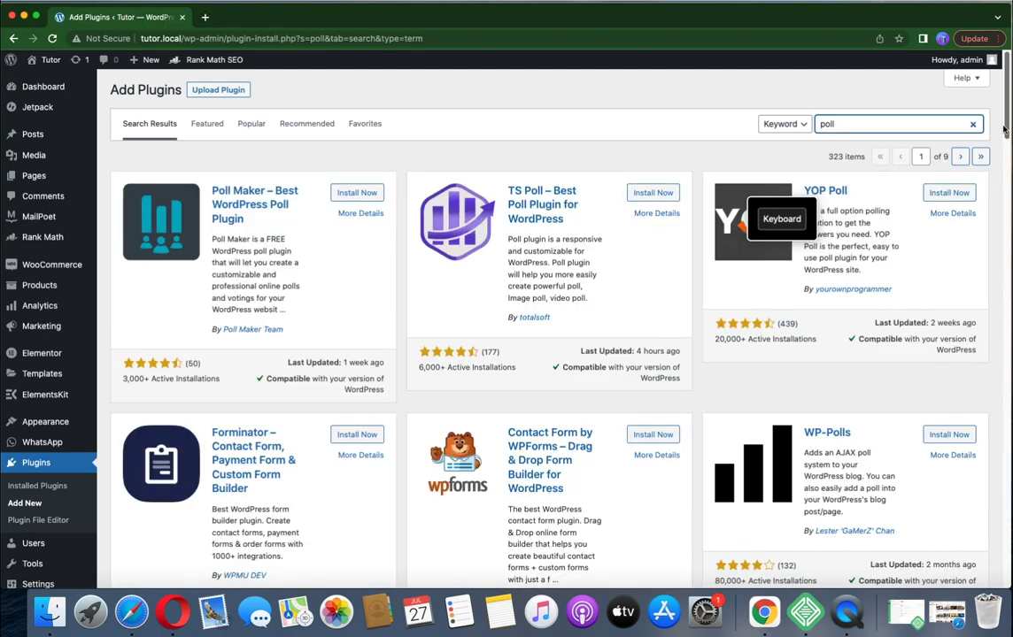
- Install and activate the Poll, Survey & Quiz Maker Plugin by Opinion Stage
{"action": "left_click_drag", "start_coordinate": [1005, 131], "coordinate": [981, 241]}
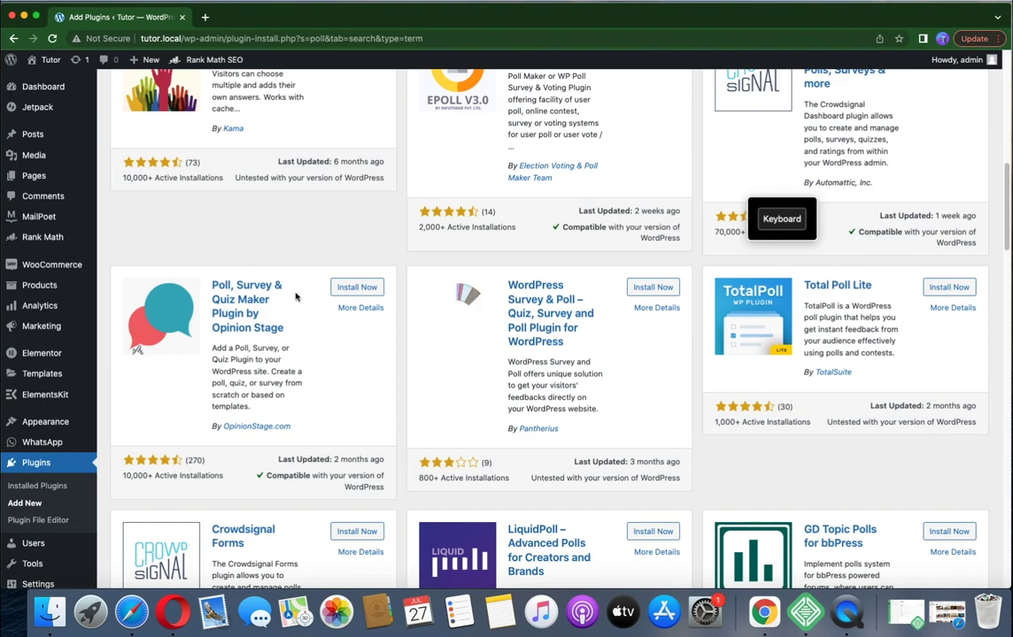
{"action": "left_click", "coordinate": [346, 291]}
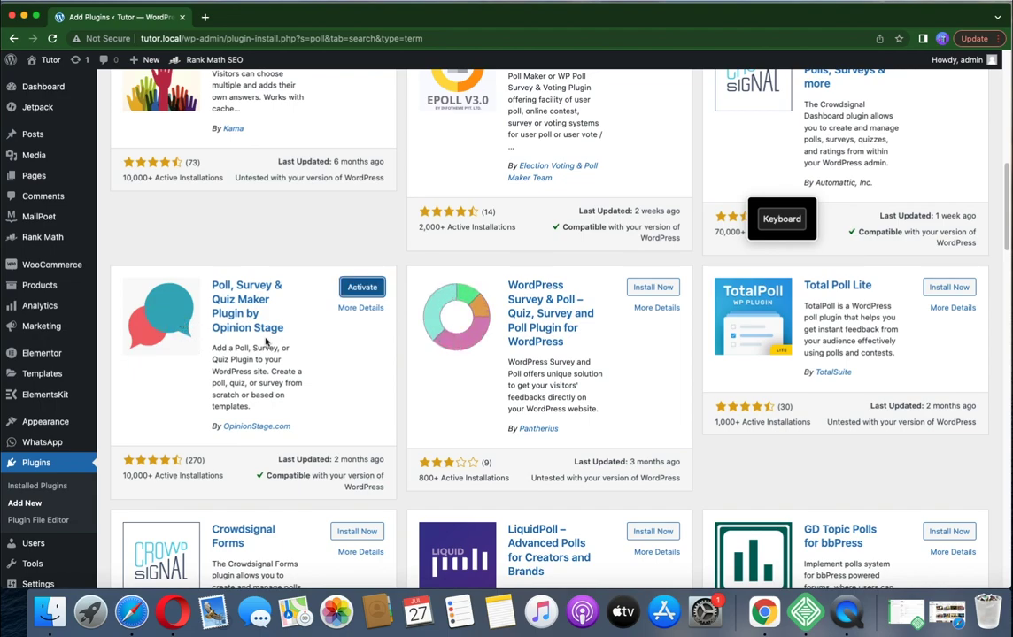
{"action": "left_click", "coordinate": [356, 292]}
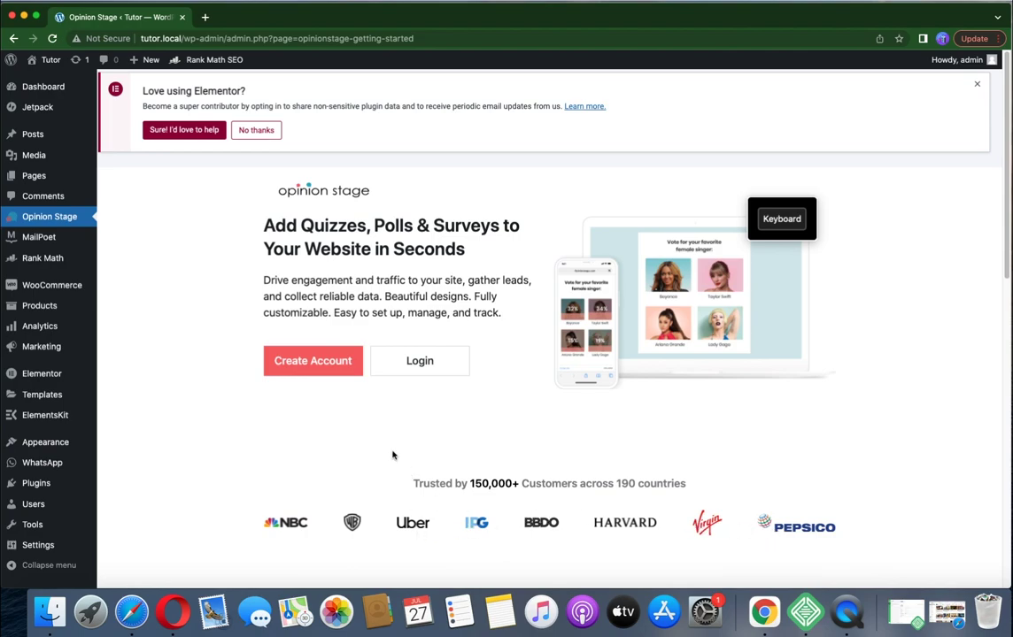
- Connect the plugin to an Opinion Stage account and start creating a trivia quiz from scratch
{"action": "left_click", "coordinate": [328, 365]}
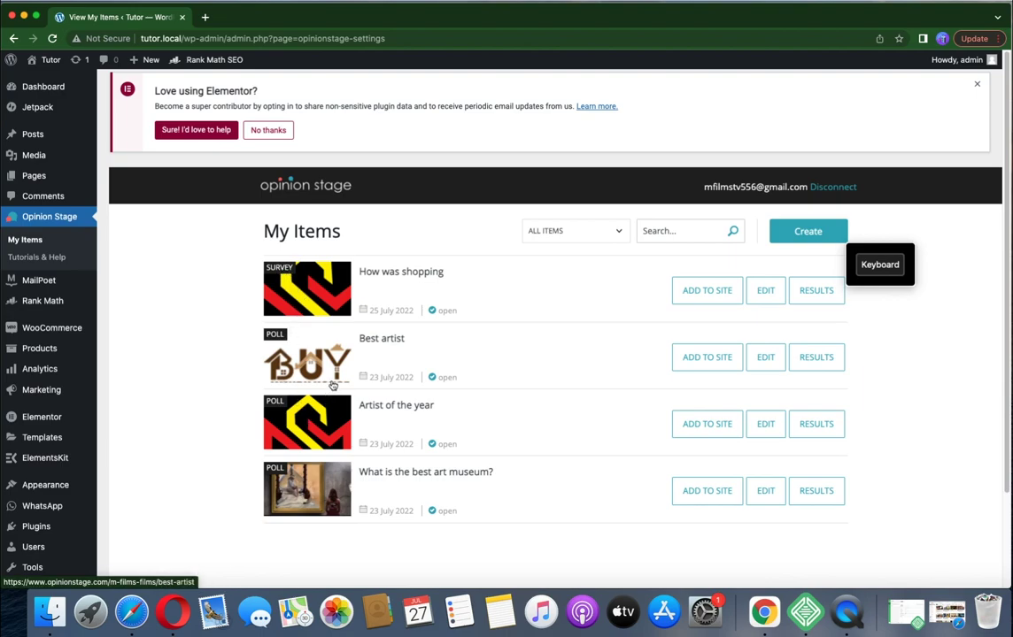
{"action": "left_click", "coordinate": [807, 234]}
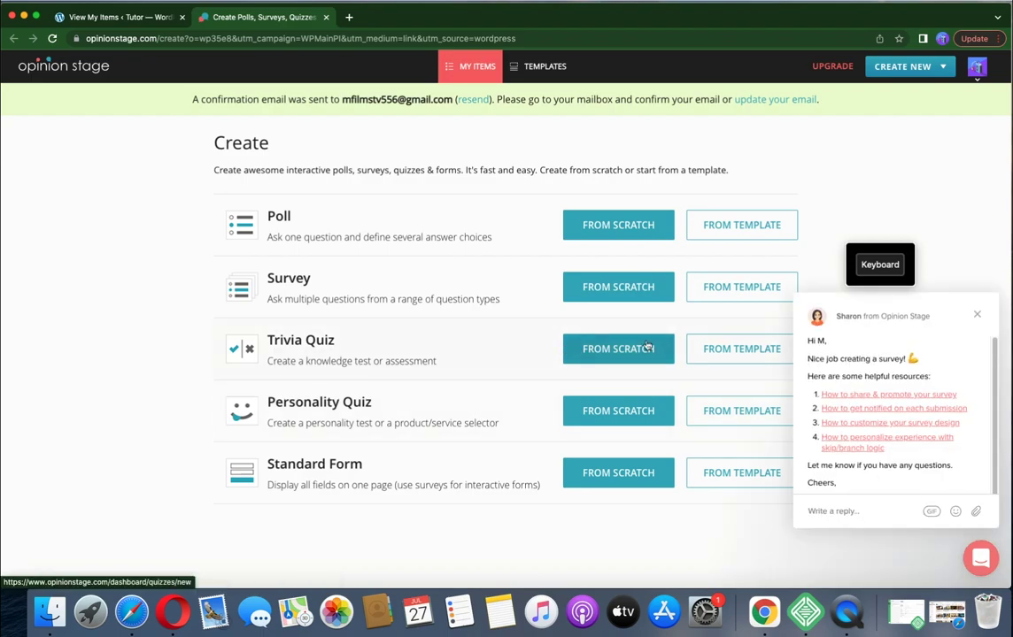
{"action": "left_click", "coordinate": [976, 315]}
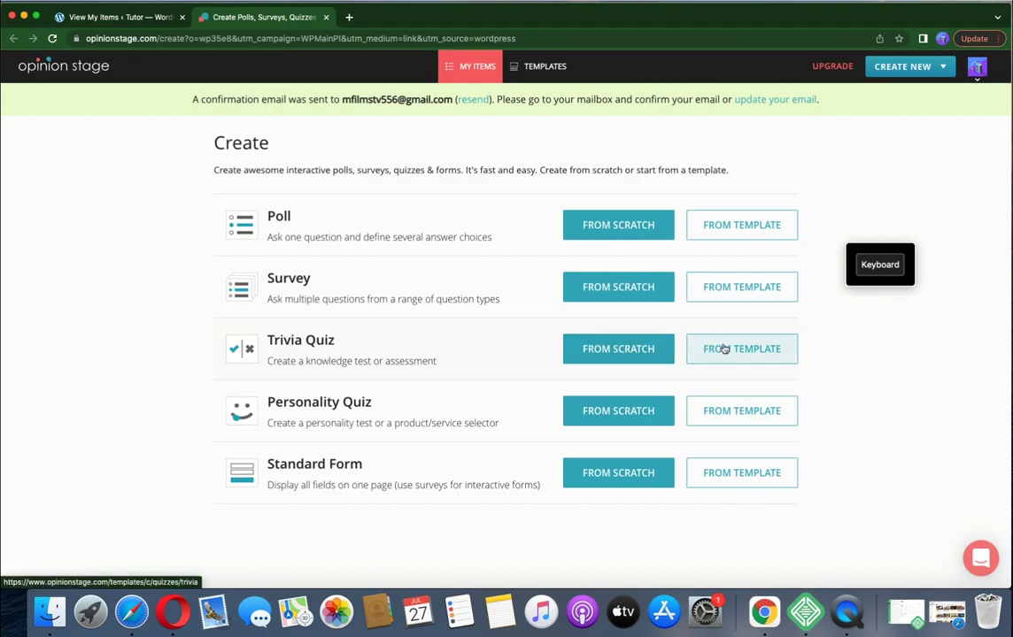
{"action": "left_click", "coordinate": [630, 352]}
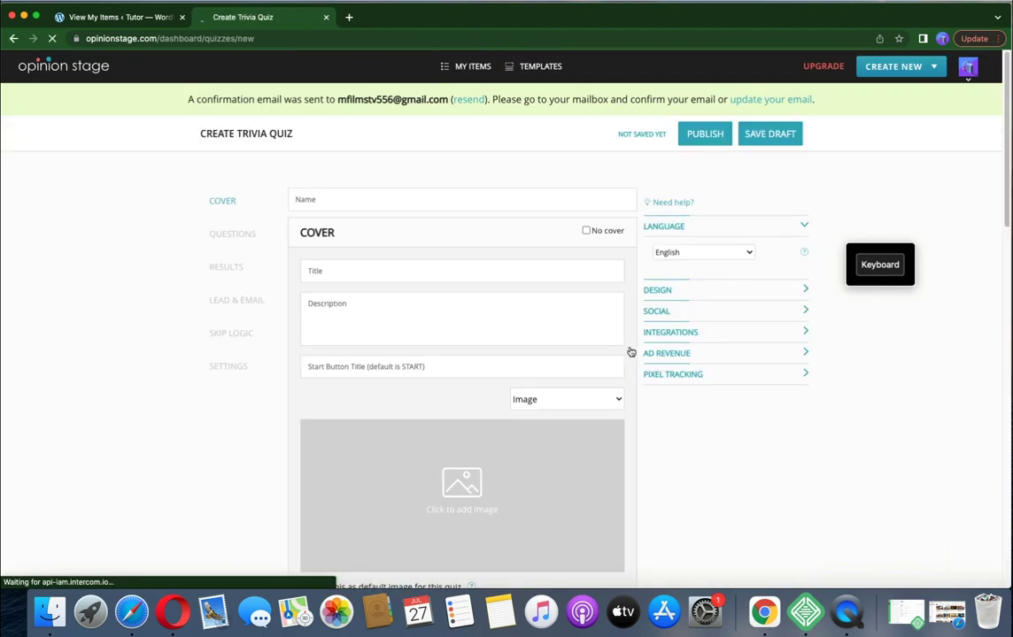
- Enter "Test 1" as the title on the quiz cover
{"action": "left_click", "coordinate": [345, 272]}
{"action": "left_click", "coordinate": [880, 264]}
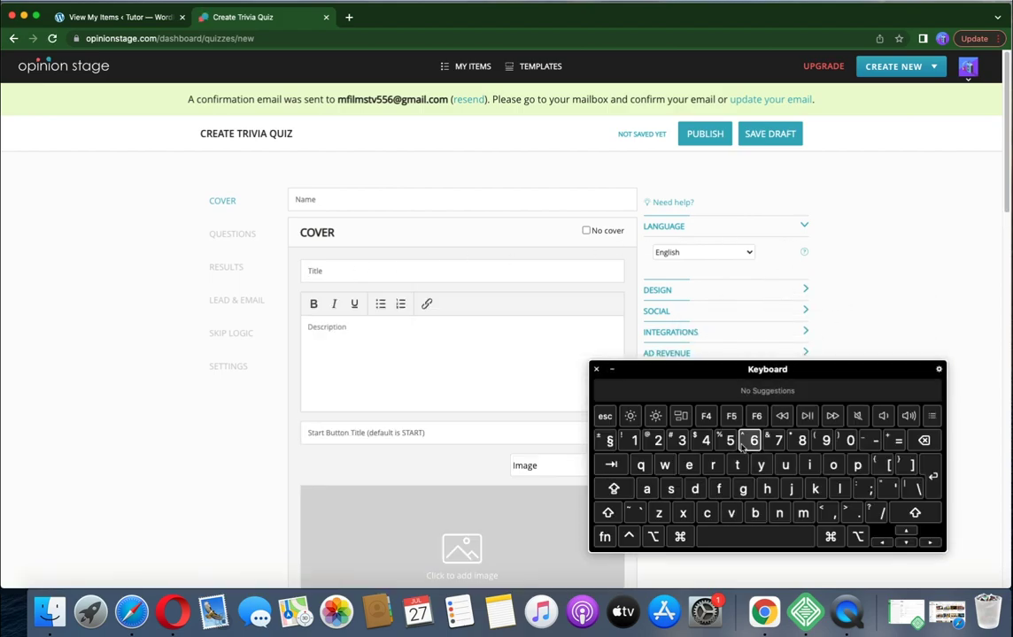
{"action": "left_click", "coordinate": [608, 513]}
{"action": "left_click", "coordinate": [737, 465]}
{"action": "left_click", "coordinate": [689, 465]}
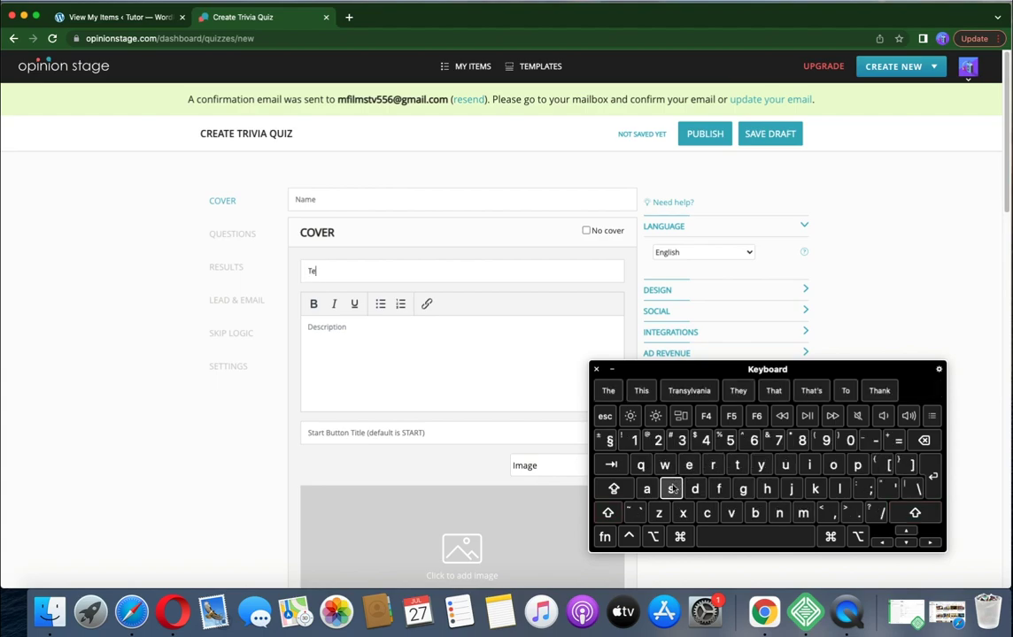
{"action": "left_click", "coordinate": [671, 489]}
{"action": "left_click", "coordinate": [736, 465]}
{"action": "left_click", "coordinate": [743, 536]}
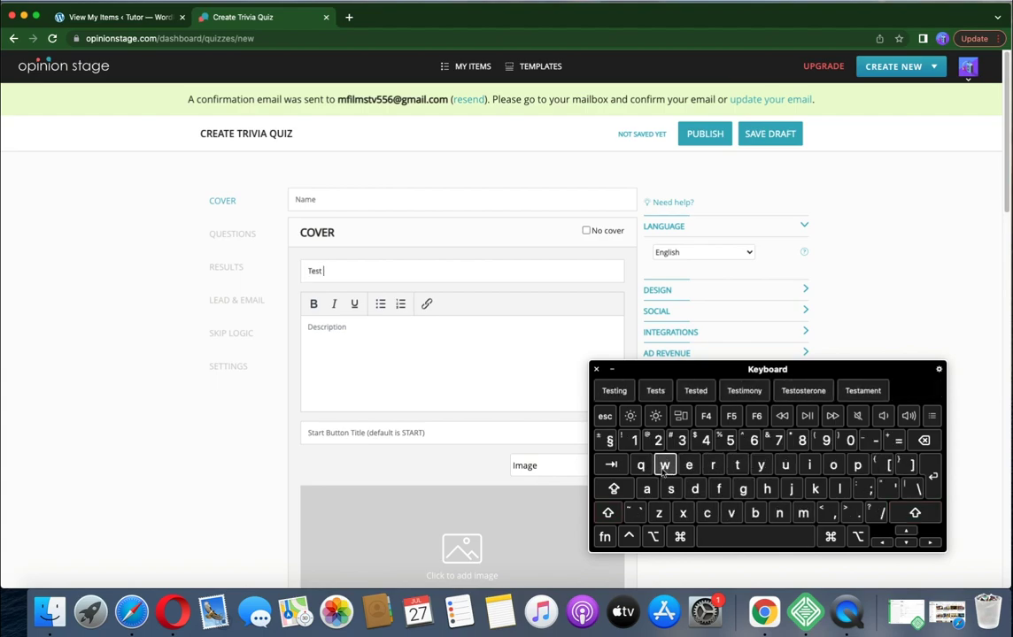
{"action": "left_click", "coordinate": [631, 440]}
- Enter "Please complete test" as the description on the quiz cover
{"action": "left_click", "coordinate": [374, 346]}
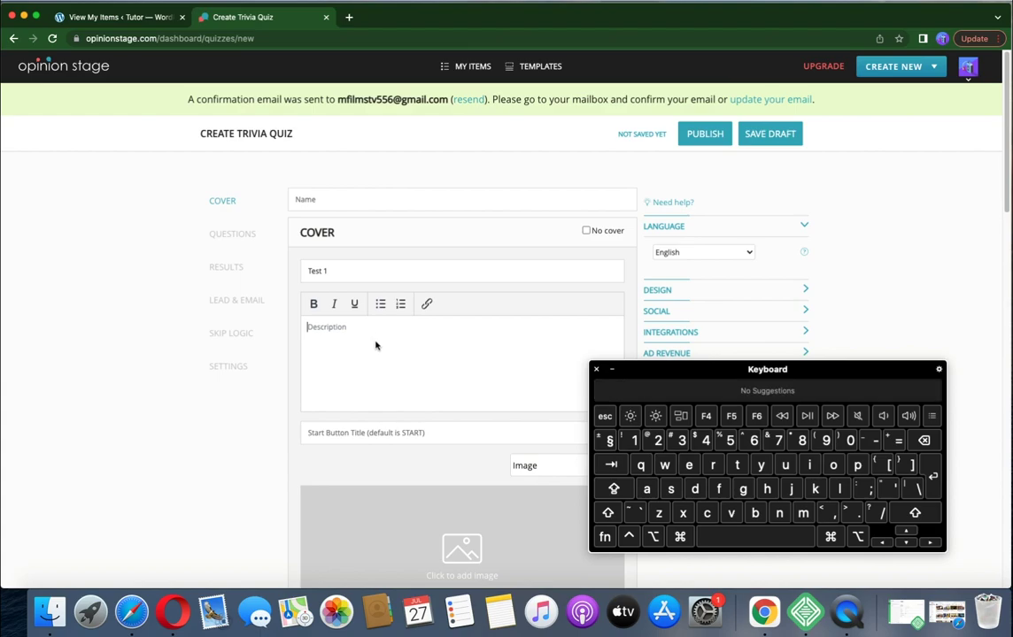
{"action": "key", "text": "shift"}
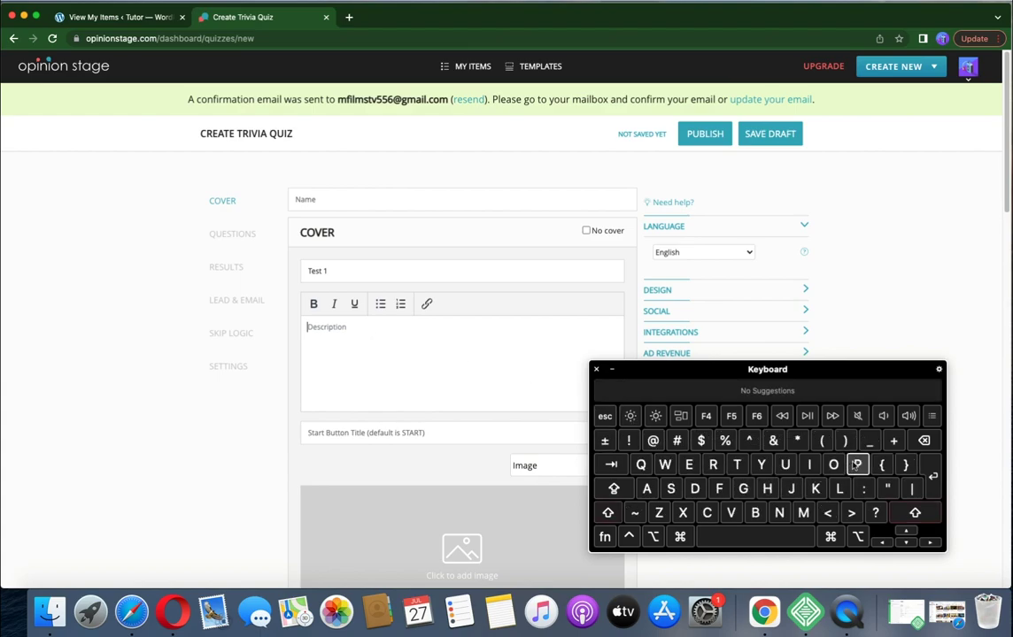
{"action": "left_click", "coordinate": [333, 275]}
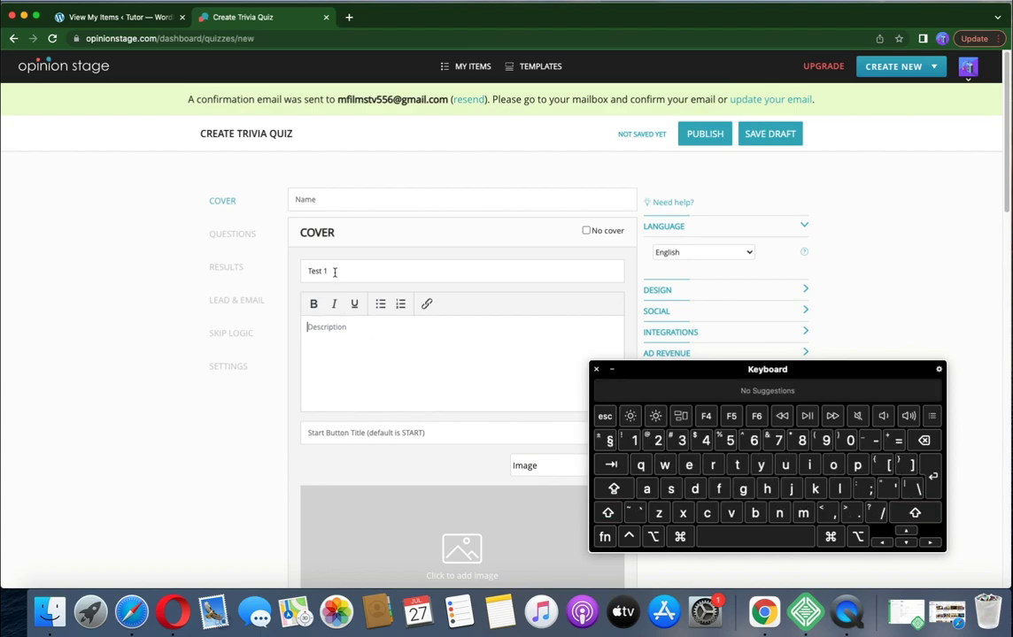
{"action": "left_click", "coordinate": [357, 341]}
{"action": "key", "text": "shift"}
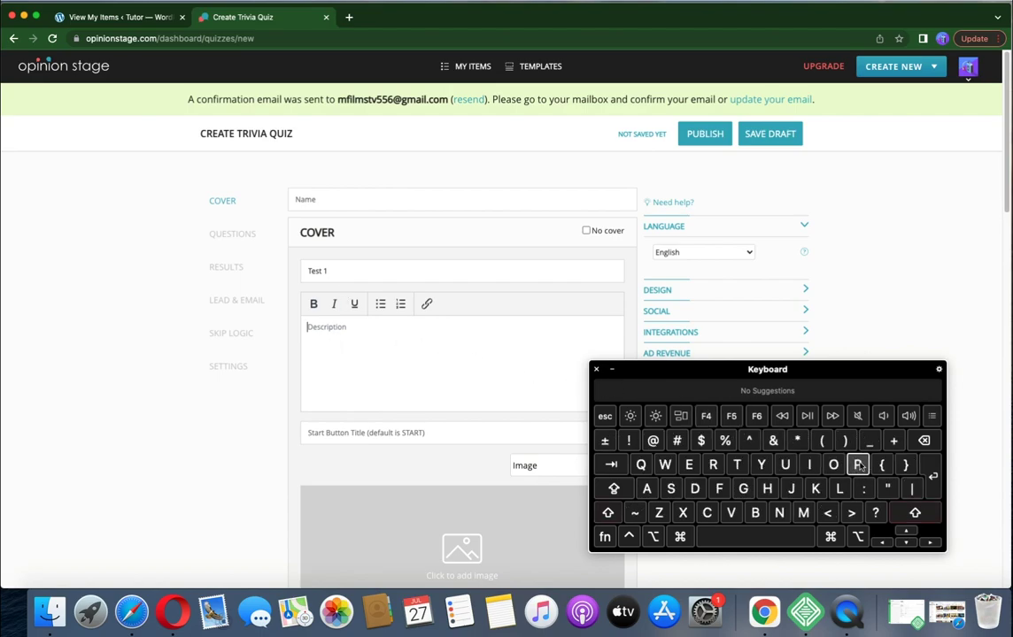
{"action": "type", "text": "Please"}
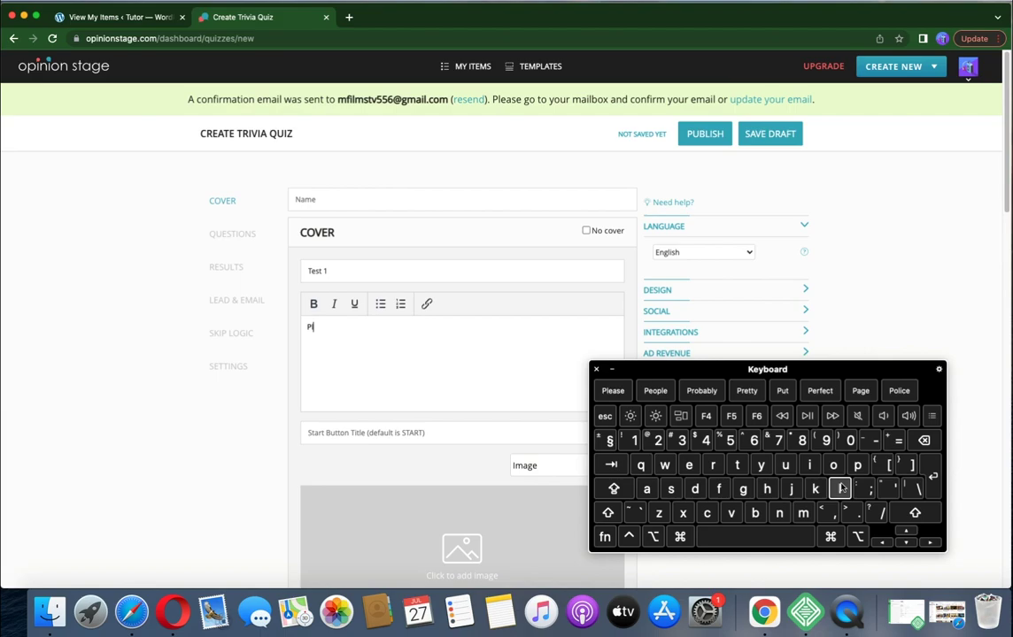
{"action": "left_click", "coordinate": [665, 464]}
{"action": "left_click", "coordinate": [923, 440]}
{"action": "left_click", "coordinate": [707, 514]}
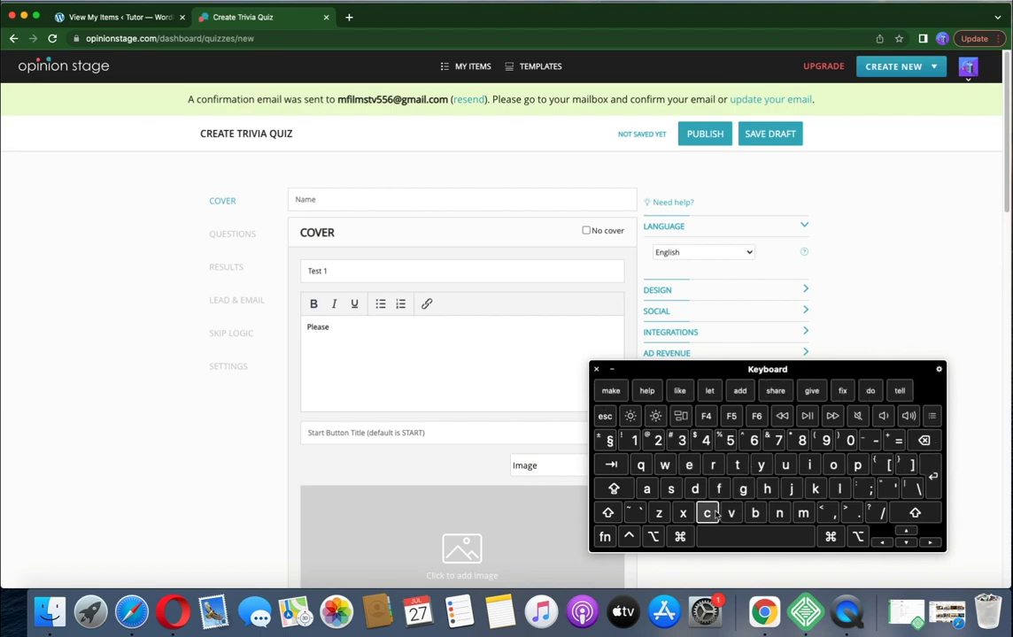
{"action": "left_click", "coordinate": [833, 468]}
{"action": "left_click", "coordinate": [803, 513]}
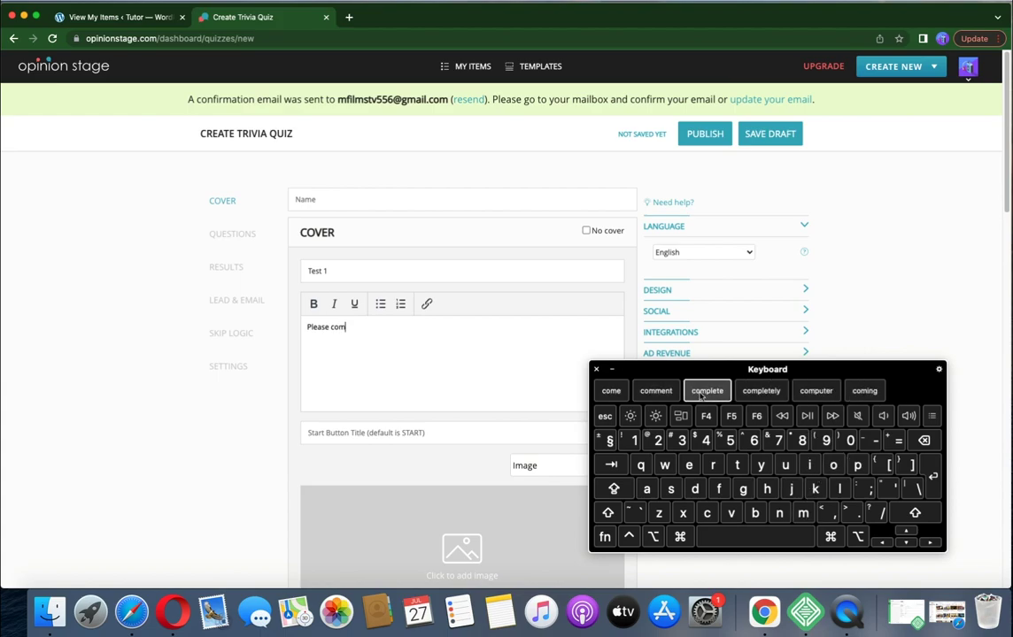
{"action": "left_click", "coordinate": [702, 393]}
{"action": "type", "text": "t"}
{"action": "left_click", "coordinate": [689, 465]}
{"action": "left_click", "coordinate": [670, 489]}
{"action": "left_click", "coordinate": [737, 465]}
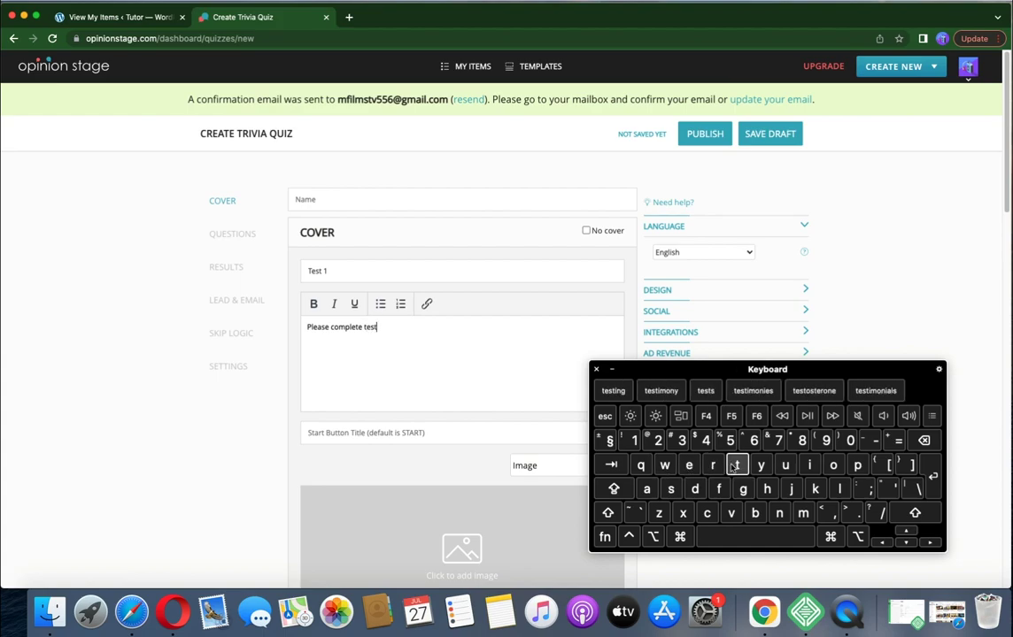
{"action": "left_click", "coordinate": [596, 369]}
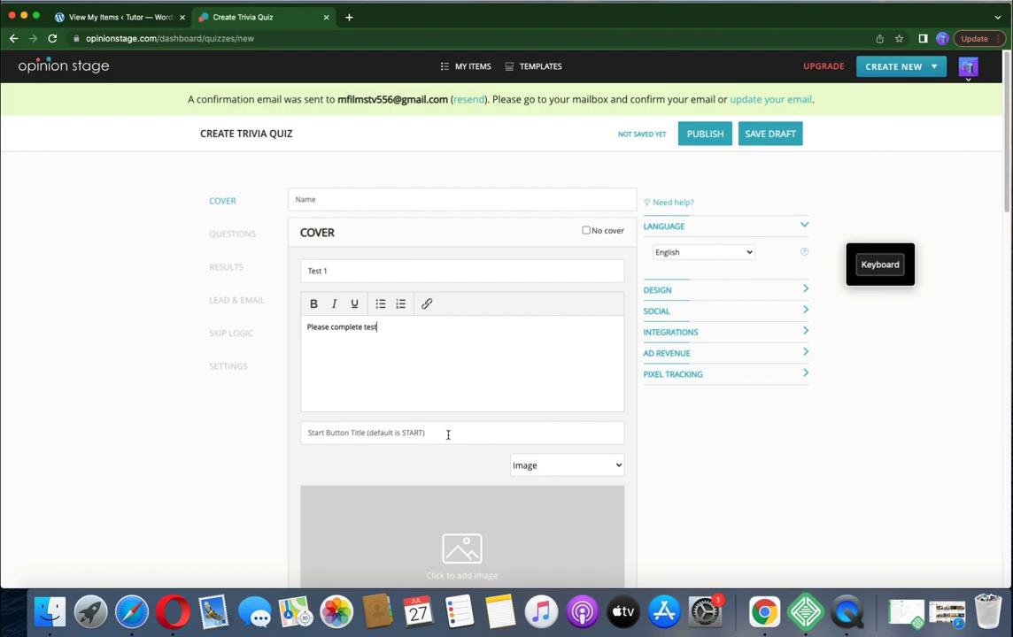
{"action": "left_click", "coordinate": [448, 434]}
{"action": "left_click", "coordinate": [896, 264]}
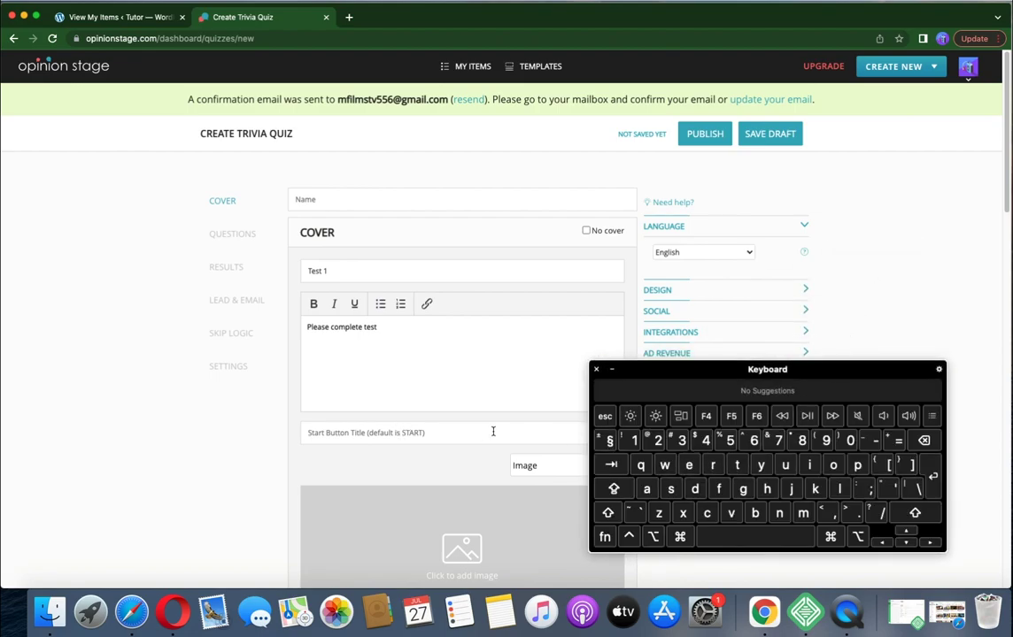
{"action": "left_click", "coordinate": [596, 369]}
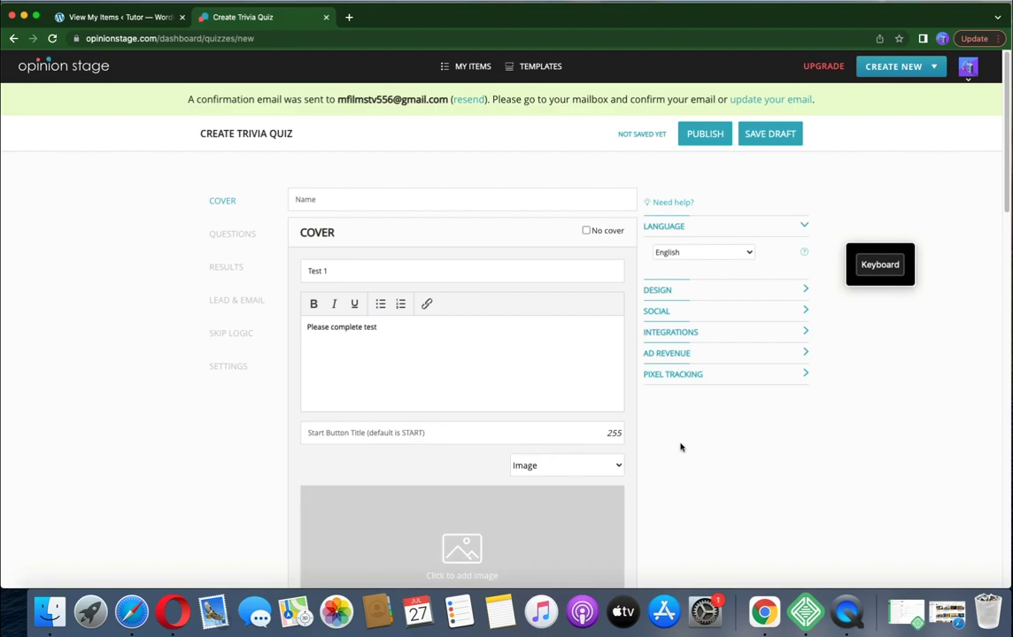
- Try to upload supermajor logo 667.png from the Desktop as the cover image with the default crop
{"action": "scroll", "coordinate": [1007, 194], "scroll_direction": "down", "scroll_amount": 3}
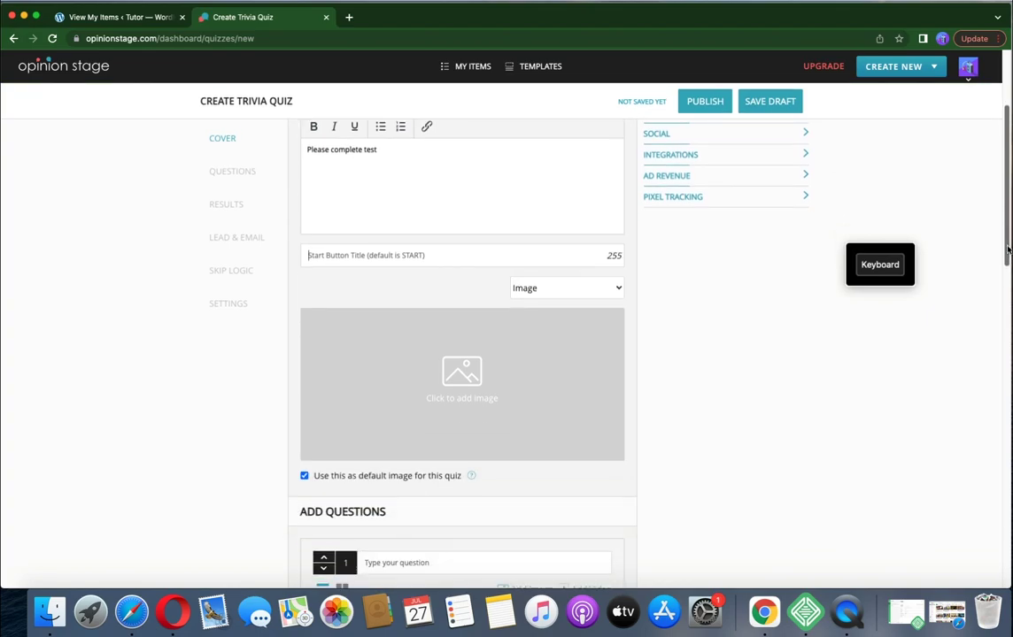
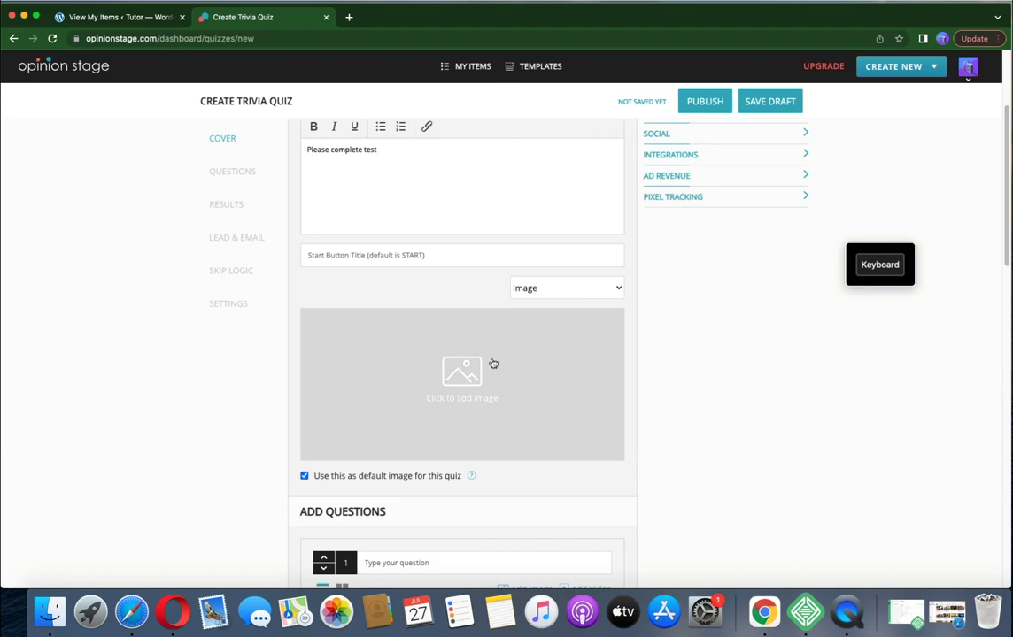
{"action": "left_click", "coordinate": [494, 359]}
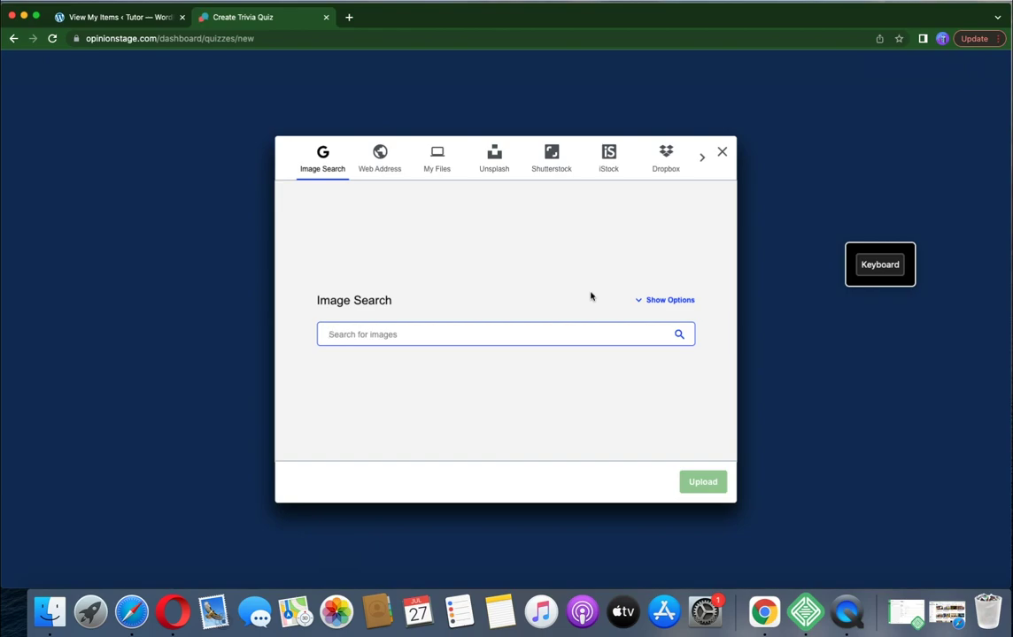
{"action": "left_click", "coordinate": [438, 160]}
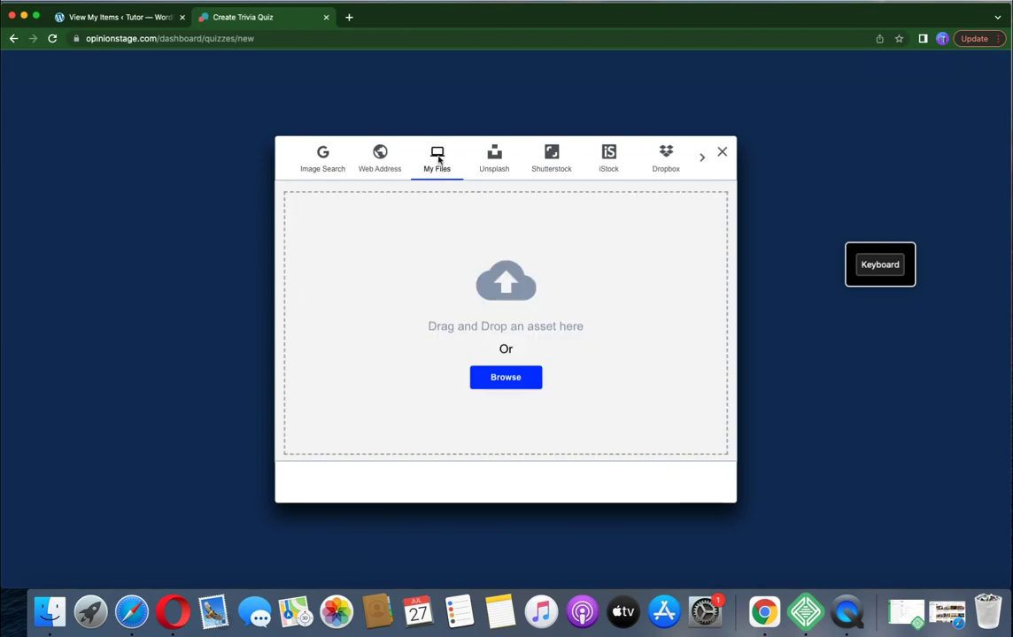
{"action": "left_click", "coordinate": [515, 380]}
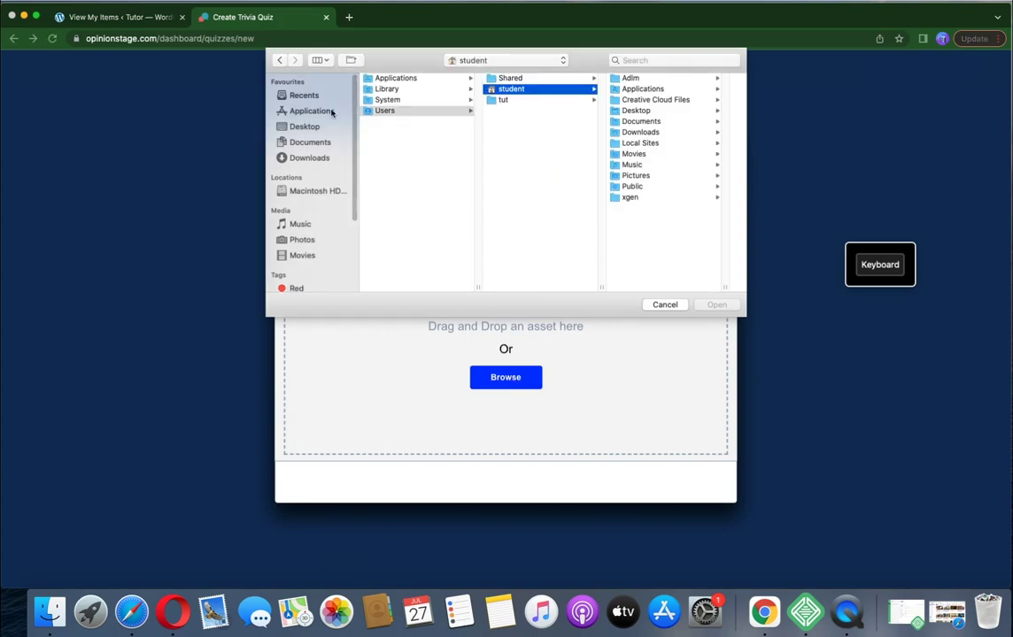
{"action": "left_click", "coordinate": [304, 126]}
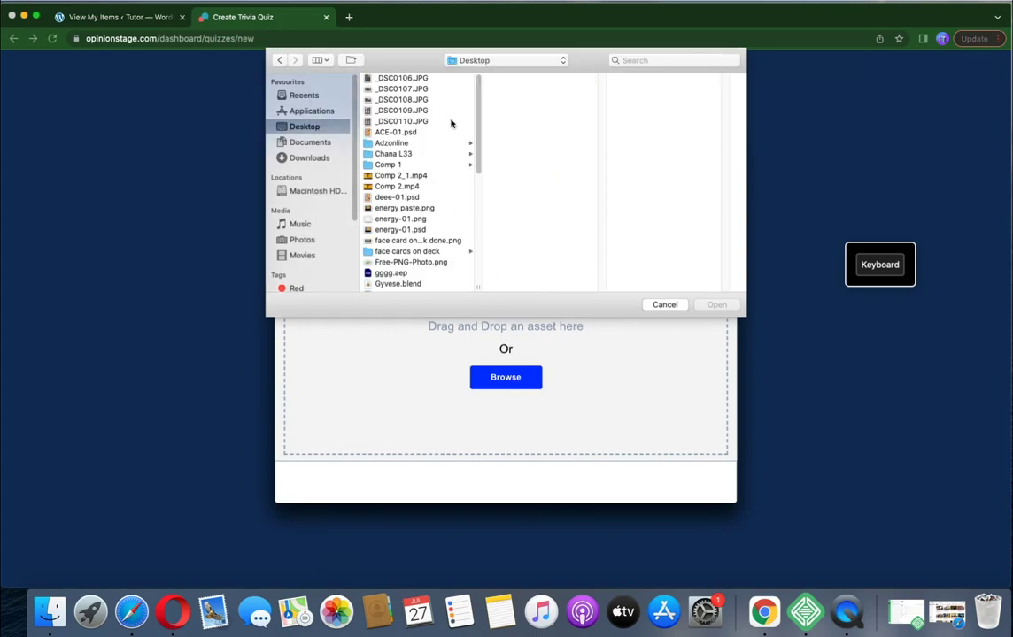
{"action": "left_click_drag", "start_coordinate": [479, 123], "coordinate": [477, 261]}
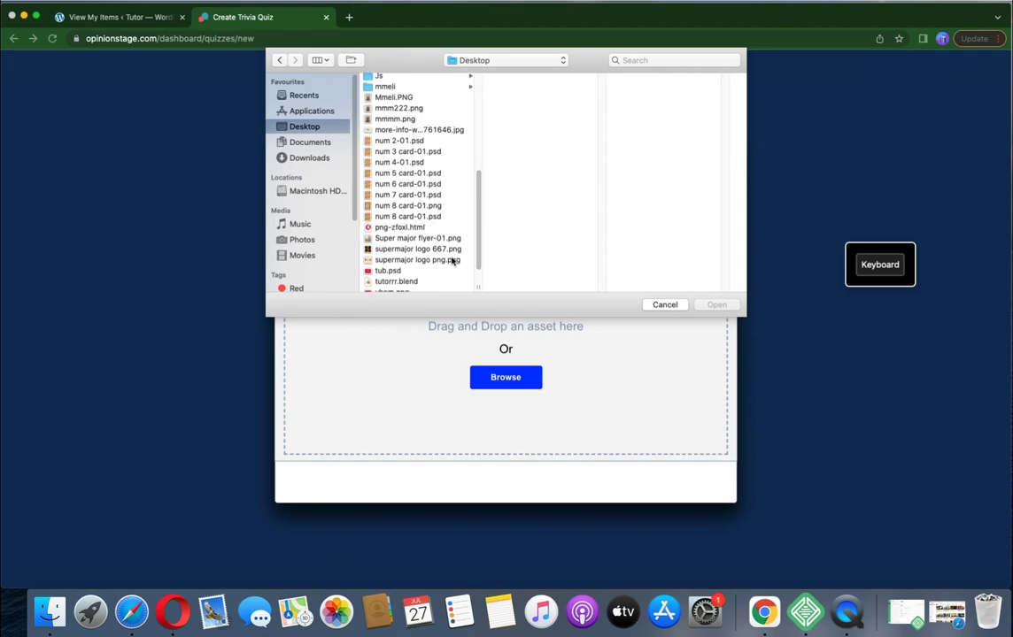
{"action": "left_click", "coordinate": [443, 260]}
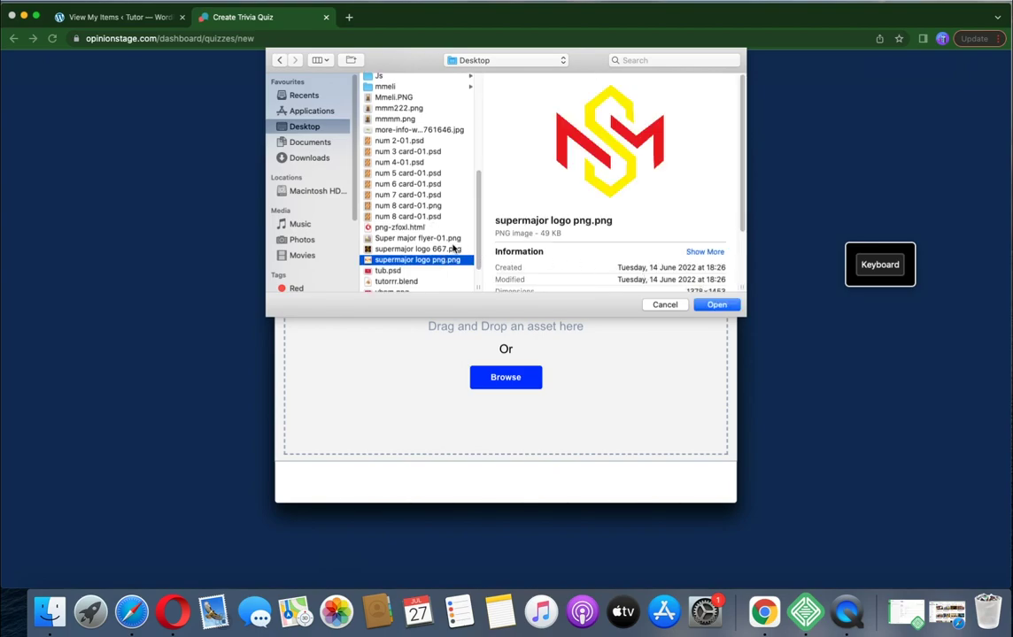
{"action": "left_click", "coordinate": [449, 250]}
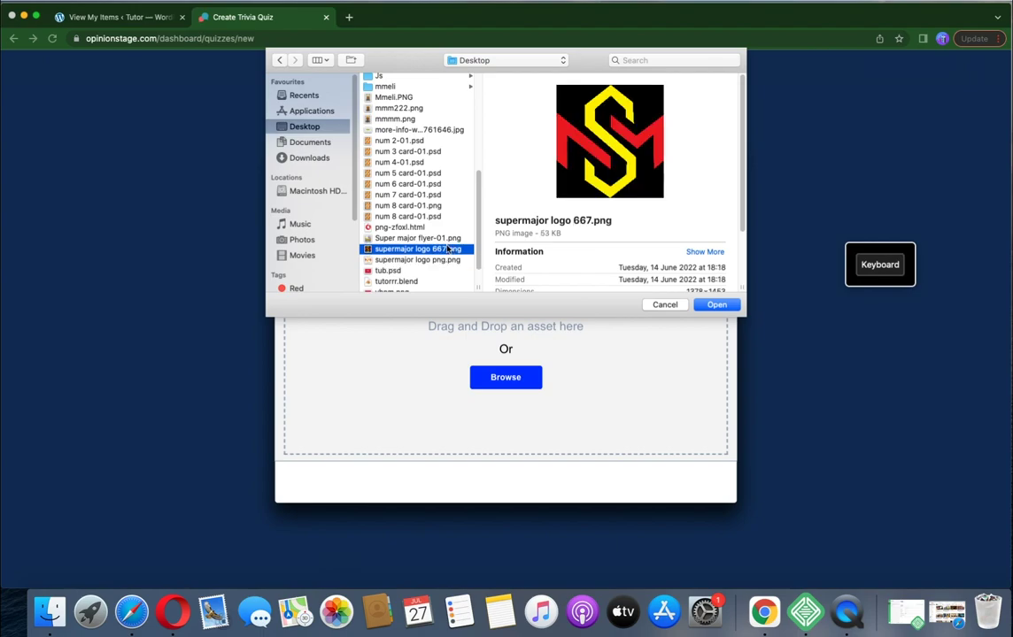
{"action": "left_click", "coordinate": [715, 305]}
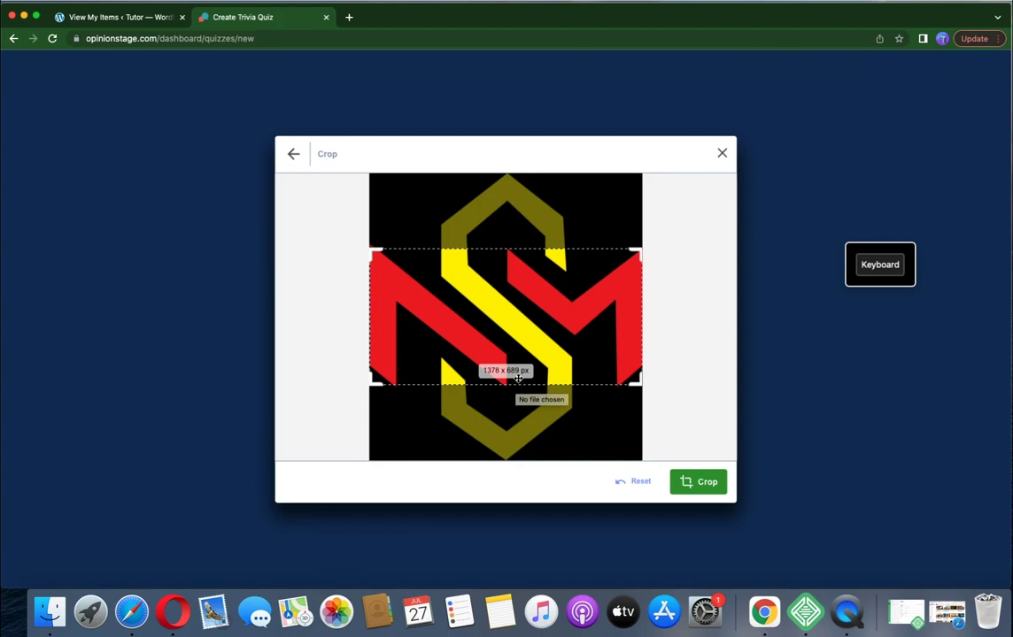
{"action": "left_click", "coordinate": [697, 481]}
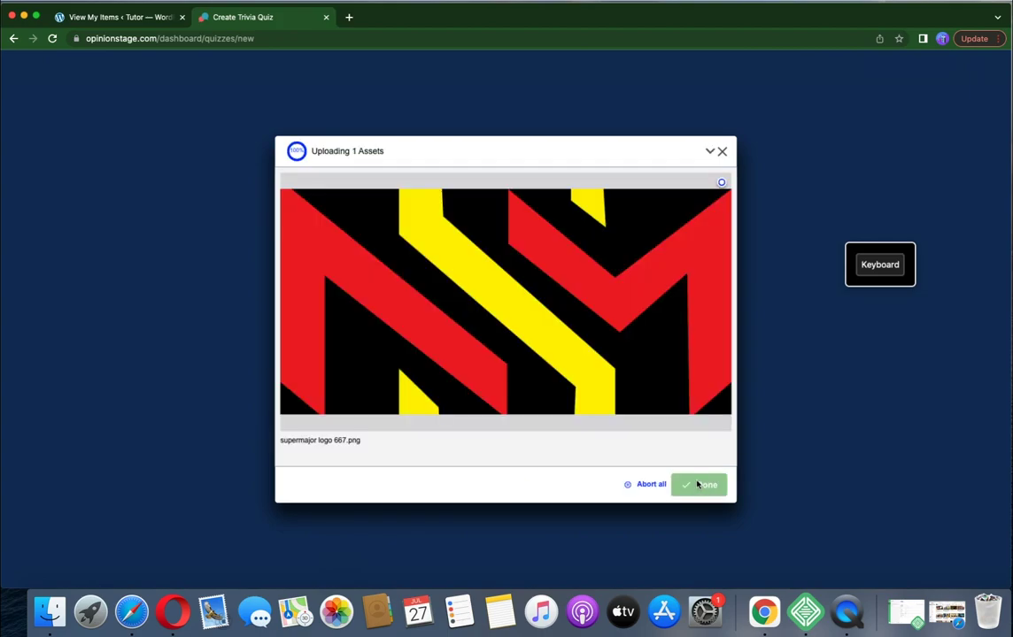
{"action": "left_click", "coordinate": [695, 484]}
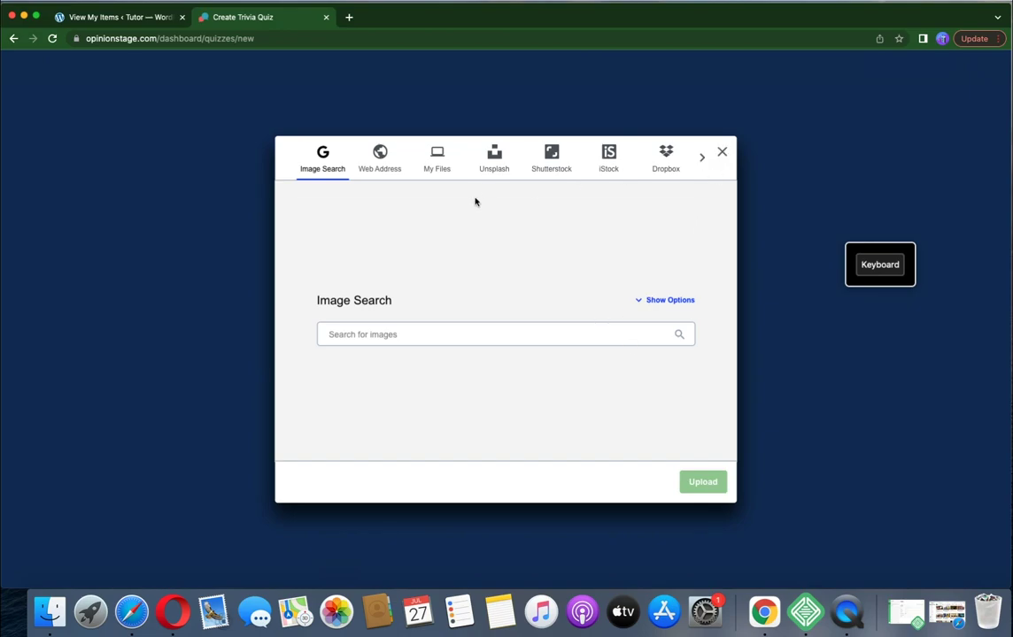
- Choose Super major flyer-01.png from the Desktop as the quiz cover image
{"action": "left_click", "coordinate": [436, 168]}
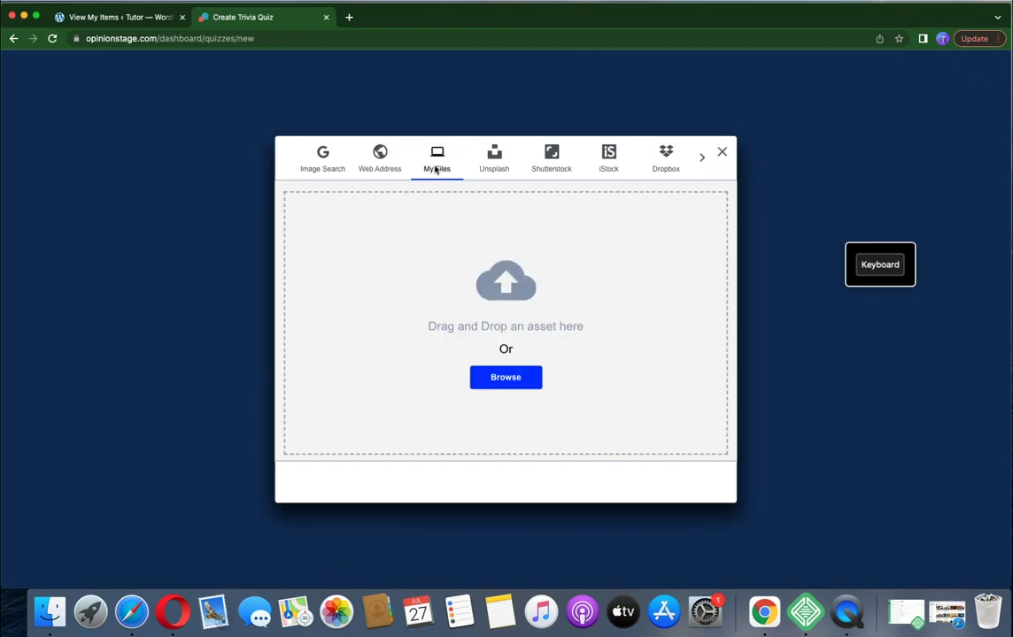
{"action": "left_click", "coordinate": [499, 378]}
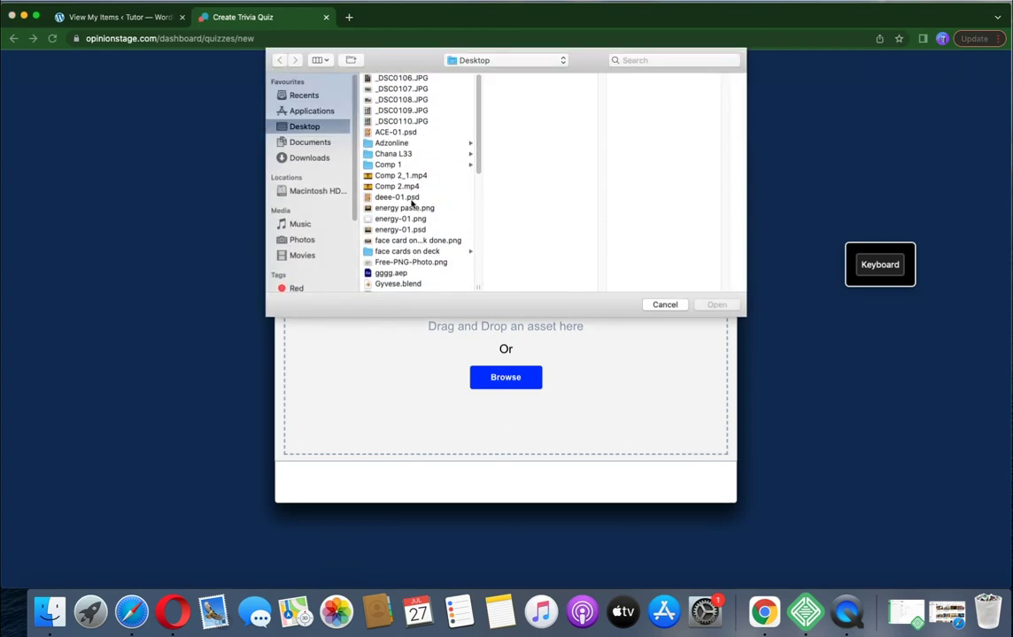
{"action": "left_click", "coordinate": [409, 197]}
{"action": "left_click", "coordinate": [410, 208]}
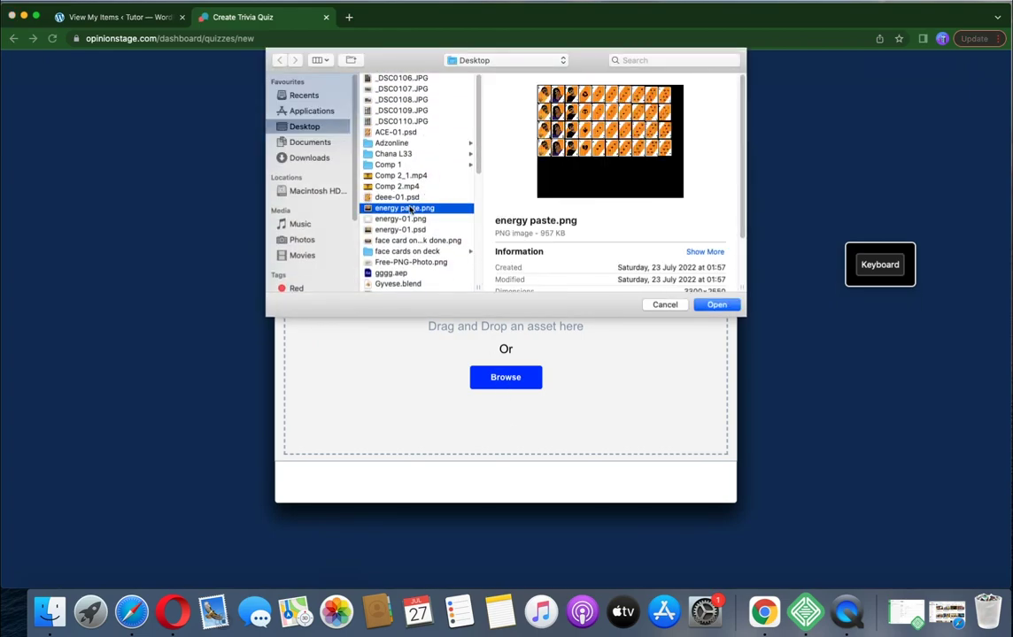
{"action": "left_click", "coordinate": [411, 241]}
{"action": "left_click", "coordinate": [422, 262]}
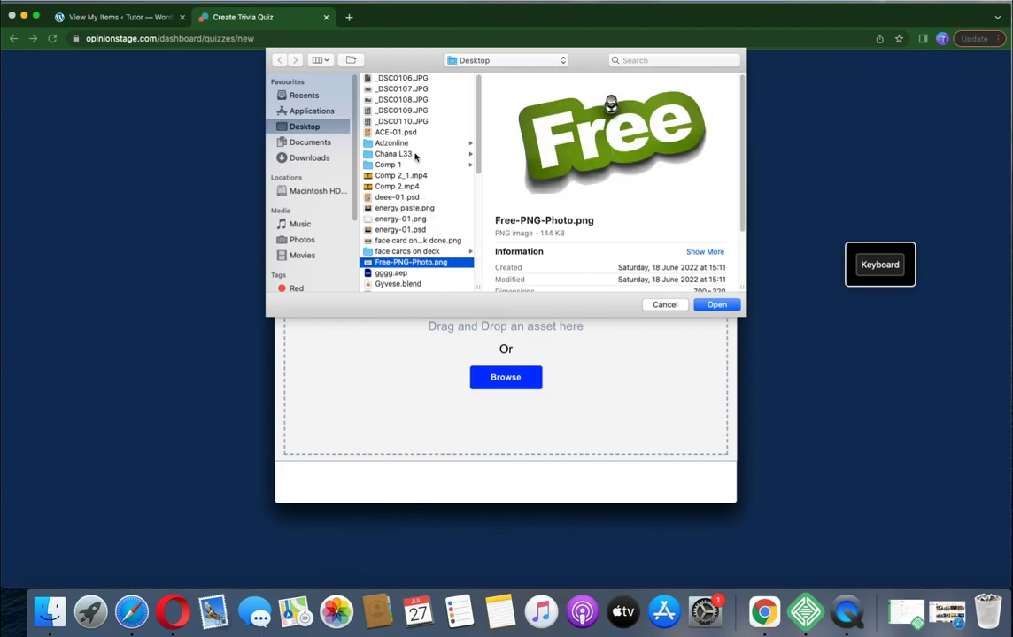
{"action": "left_click", "coordinate": [401, 122]}
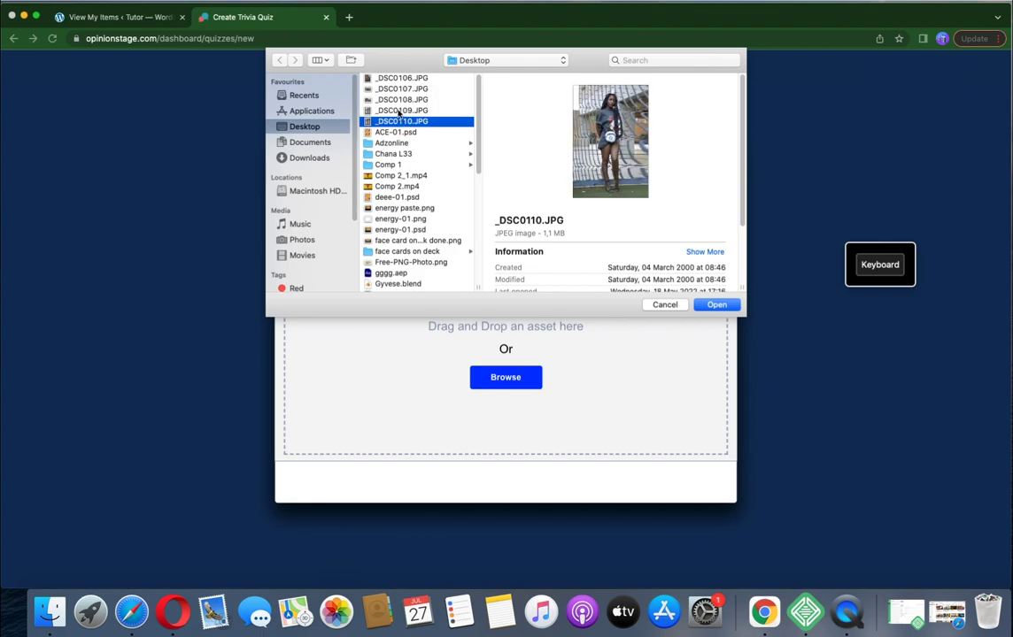
{"action": "left_click", "coordinate": [401, 111]}
{"action": "left_click", "coordinate": [401, 100]}
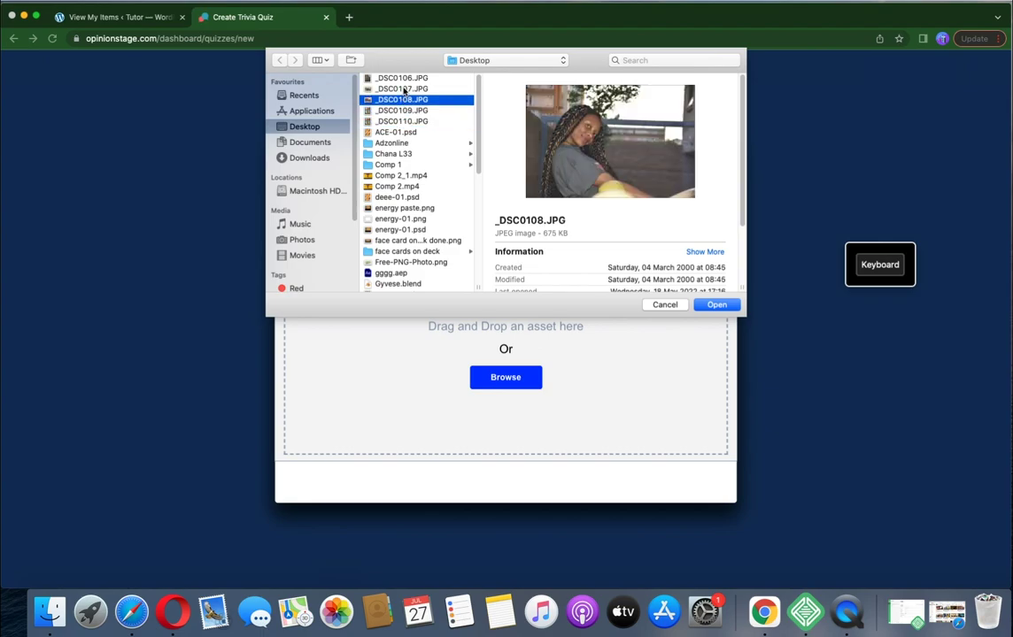
{"action": "left_click", "coordinate": [403, 89]}
{"action": "left_click_drag", "start_coordinate": [475, 134], "coordinate": [478, 204]}
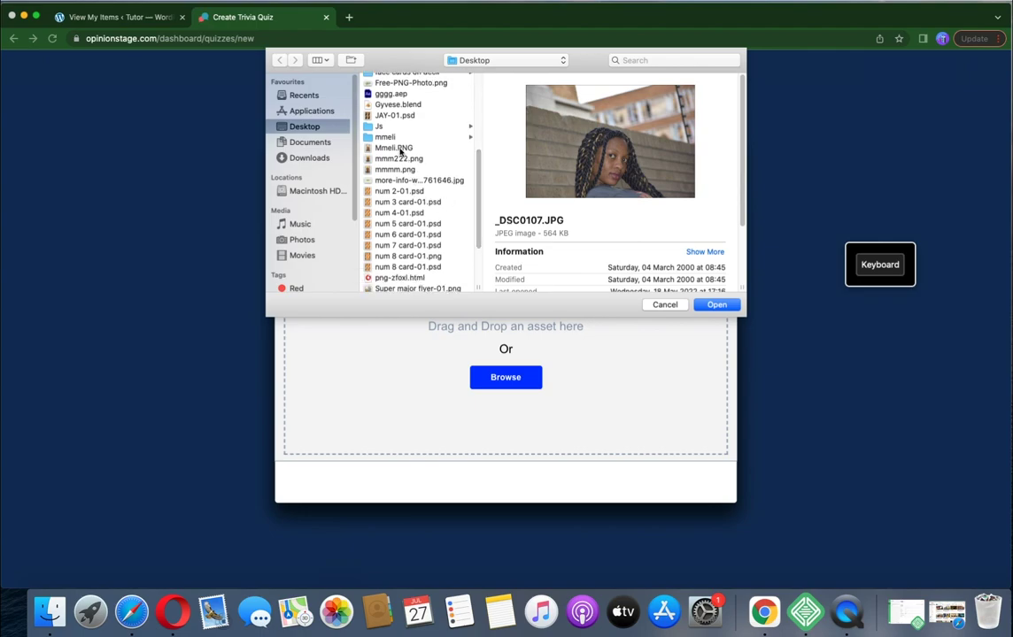
{"action": "left_click", "coordinate": [430, 266]}
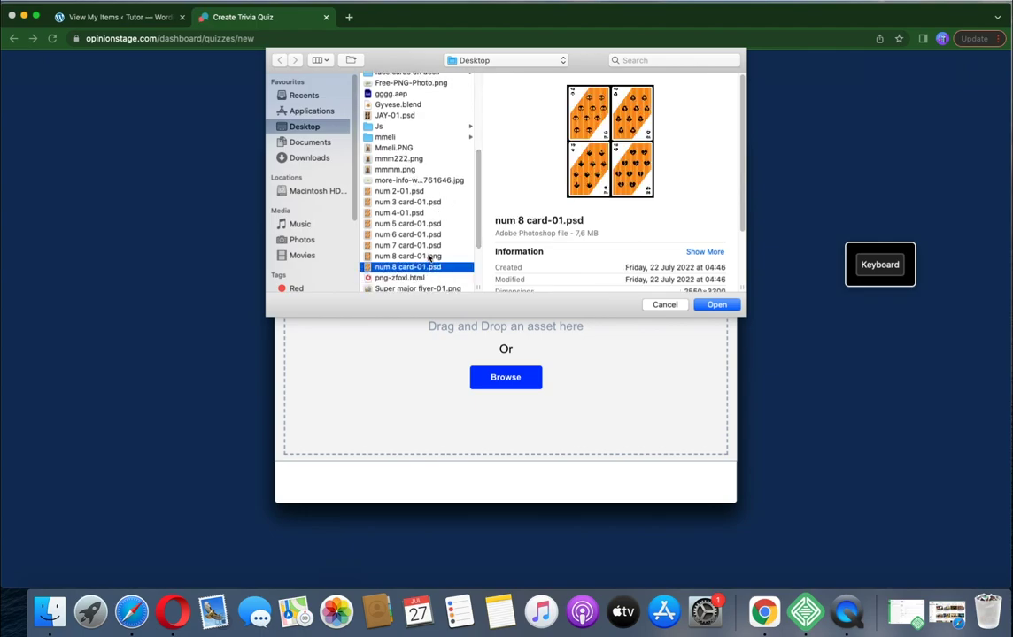
{"action": "left_click", "coordinate": [429, 256]}
{"action": "scroll", "coordinate": [427, 252], "scroll_direction": "down", "scroll_amount": 4}
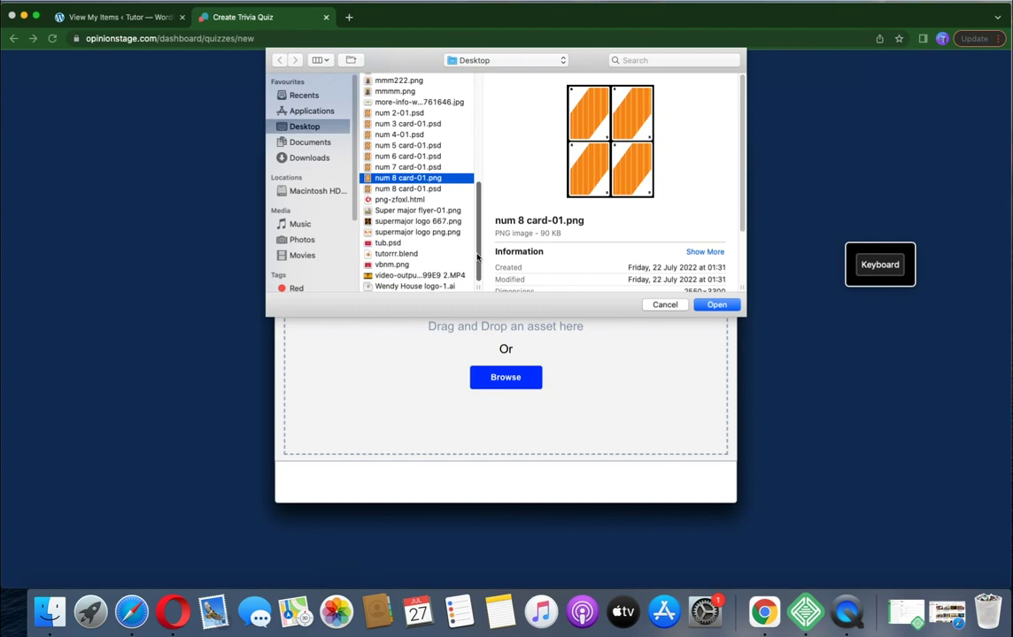
{"action": "left_click", "coordinate": [426, 212]}
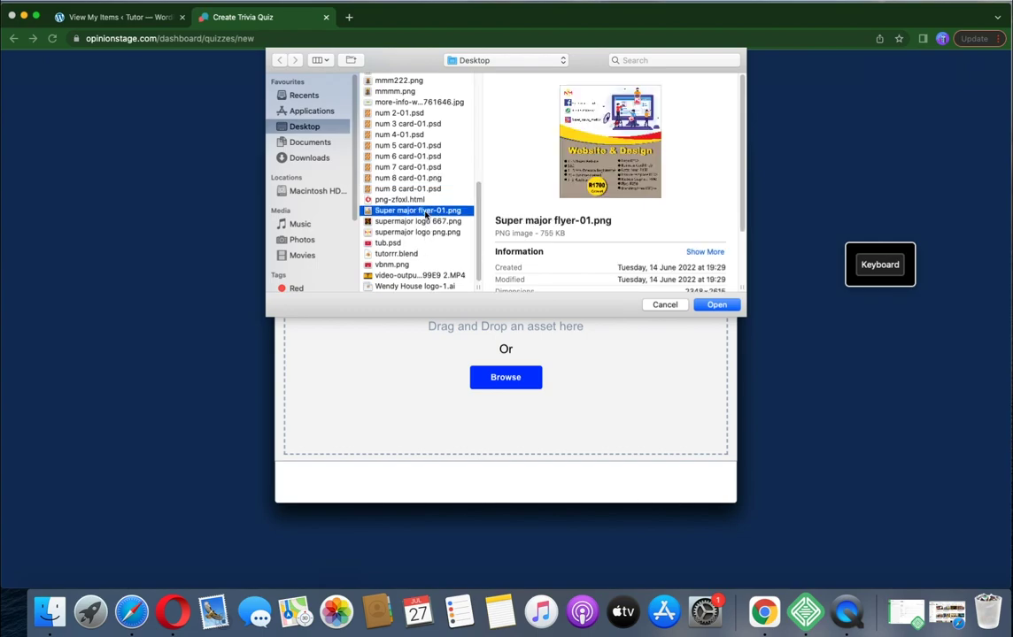
{"action": "left_click", "coordinate": [716, 305]}
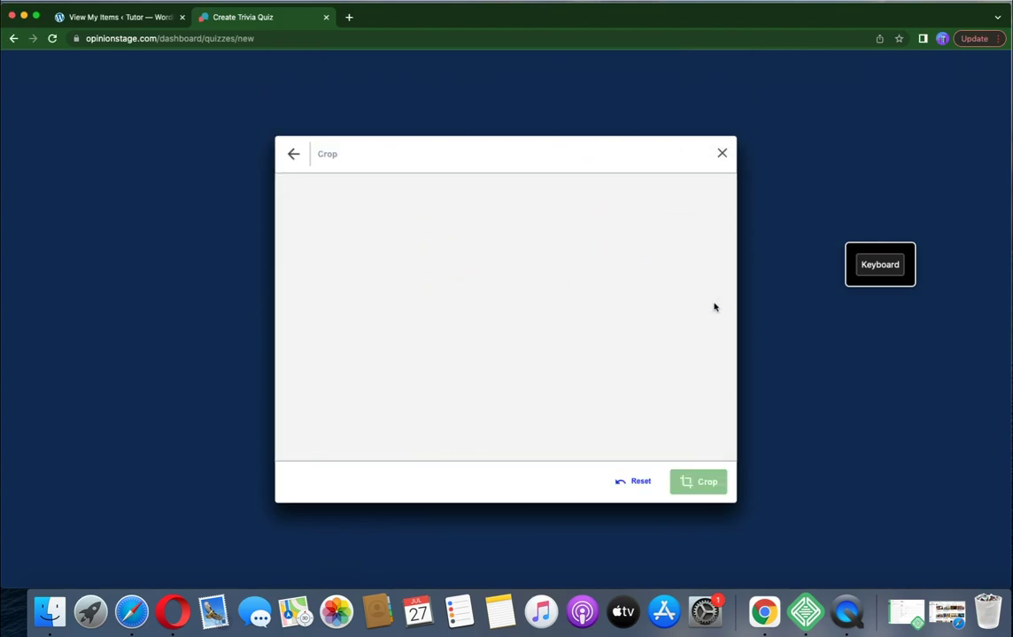
- Crop the flyer to its illustrated upper section, upload it as the cover image and close the image picker
{"action": "left_click_drag", "start_coordinate": [541, 330], "coordinate": [542, 252]}
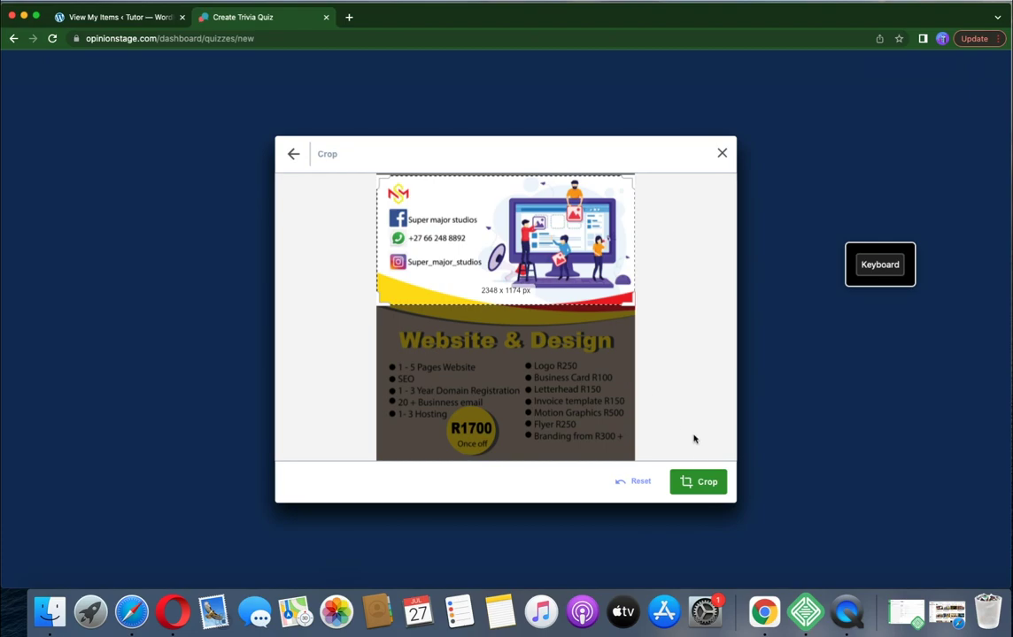
{"action": "left_click", "coordinate": [701, 483]}
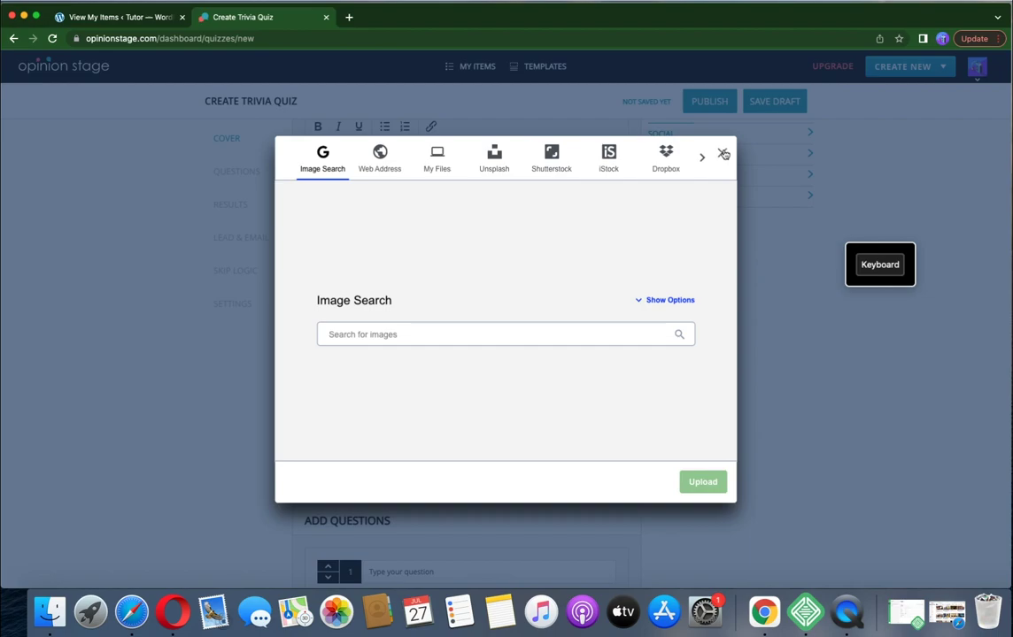
{"action": "left_click", "coordinate": [723, 154]}
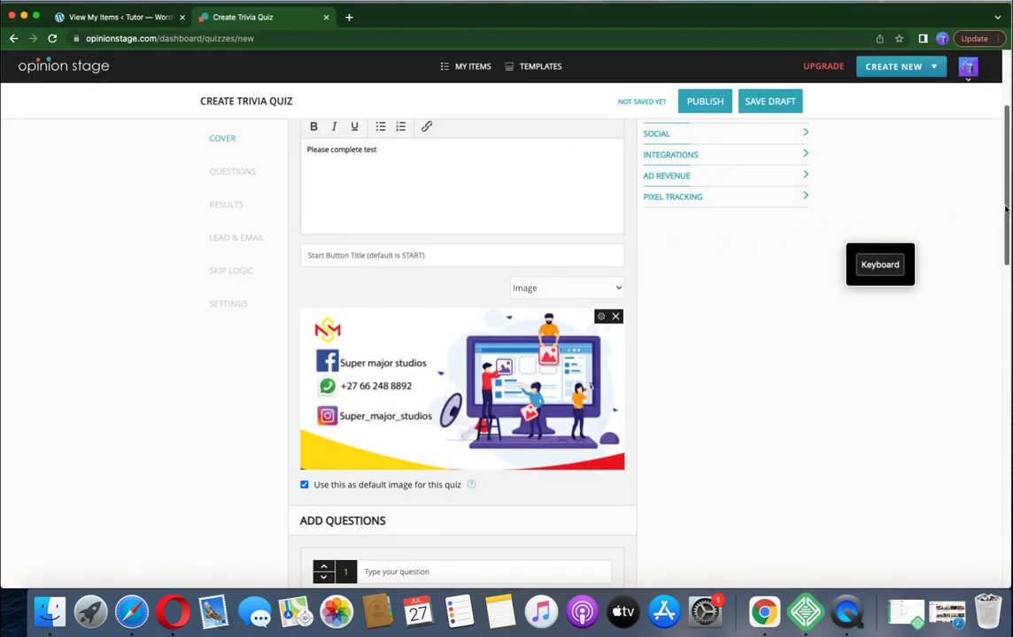
- Enter "Who is the president of South Africa?" as the text of question 1
{"action": "left_click_drag", "start_coordinate": [1006, 208], "coordinate": [995, 301]}
{"action": "left_click", "coordinate": [412, 269]}
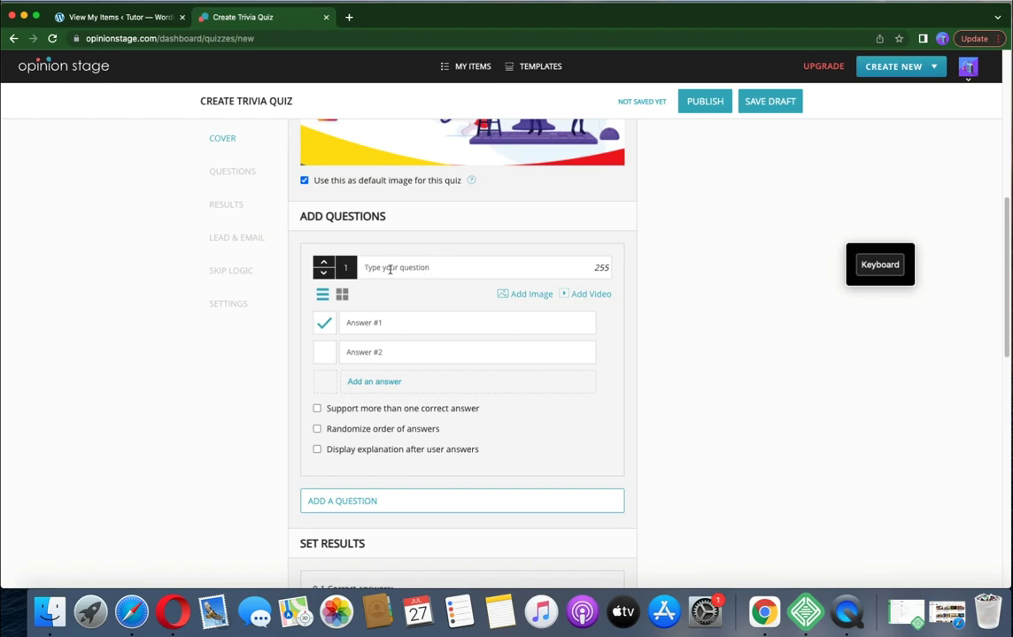
{"action": "left_click", "coordinate": [874, 264]}
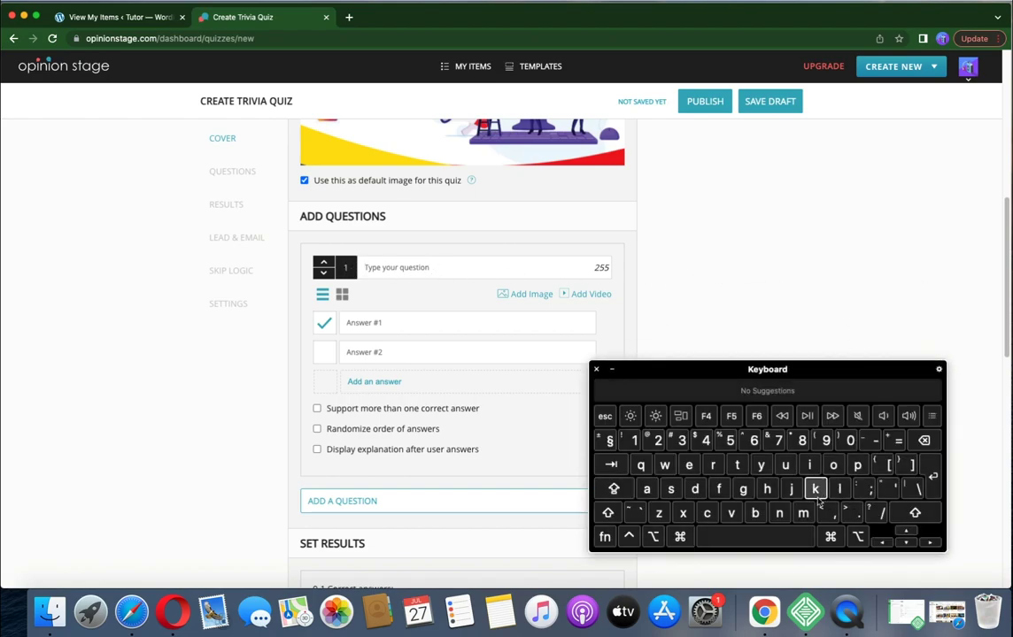
{"action": "key", "text": "shift"}
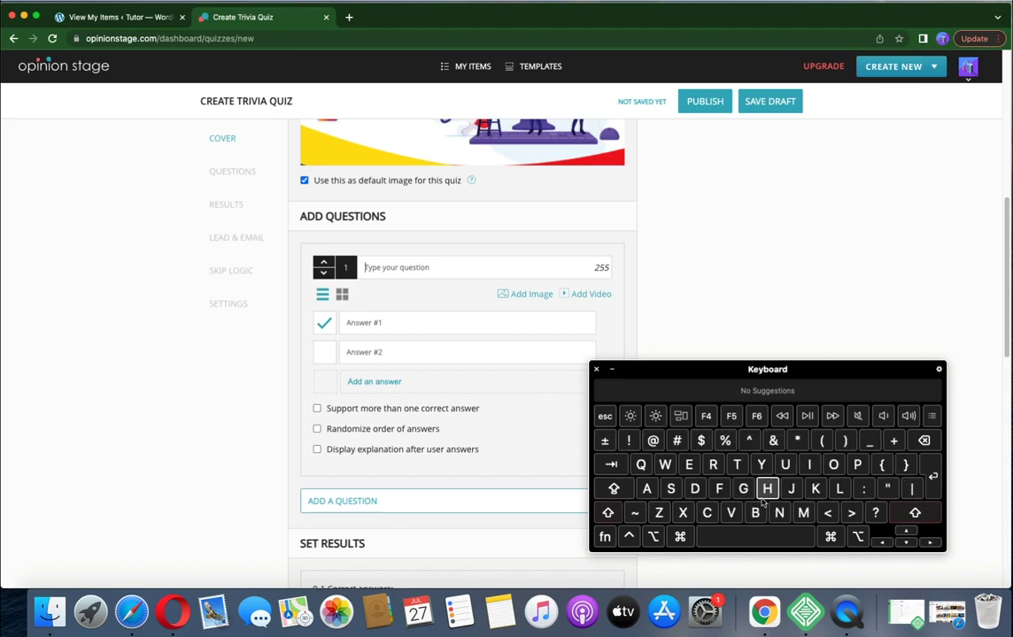
{"action": "left_click", "coordinate": [666, 466]}
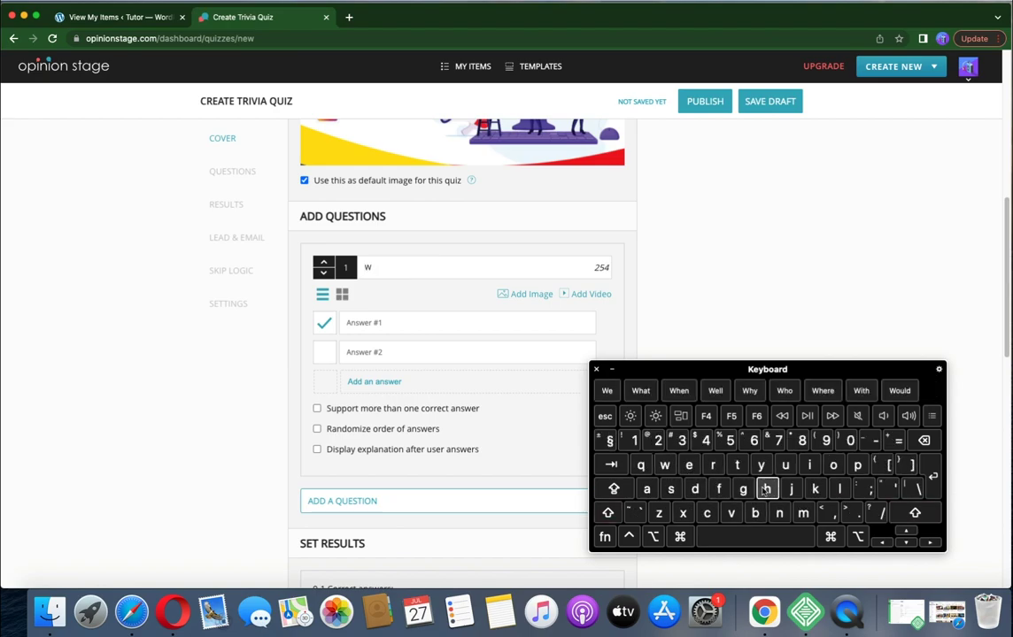
{"action": "left_click", "coordinate": [767, 489]}
{"action": "left_click", "coordinate": [833, 465]}
{"action": "left_click", "coordinate": [779, 533]}
{"action": "left_click", "coordinate": [808, 465]}
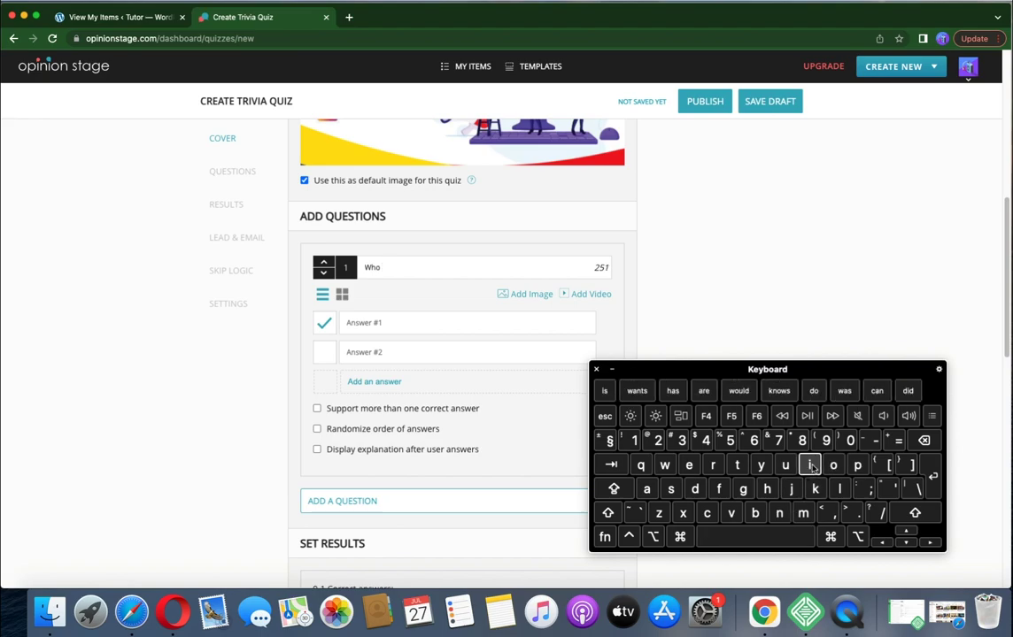
{"action": "left_click", "coordinate": [671, 489]}
{"action": "left_click", "coordinate": [755, 537]}
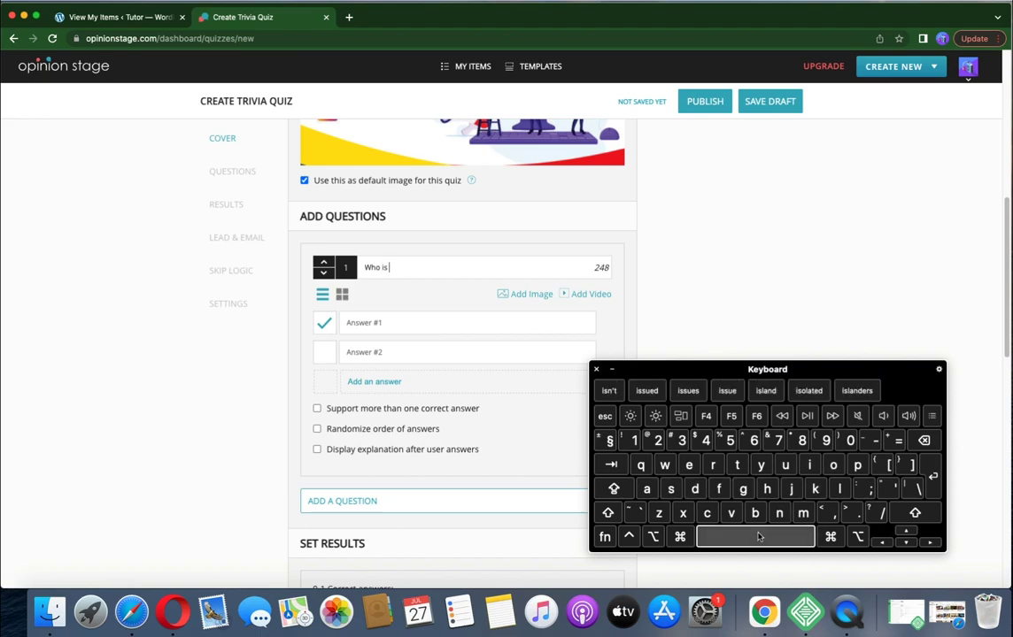
{"action": "left_click", "coordinate": [736, 465]}
{"action": "left_click", "coordinate": [766, 490]}
{"action": "left_click", "coordinate": [688, 465]}
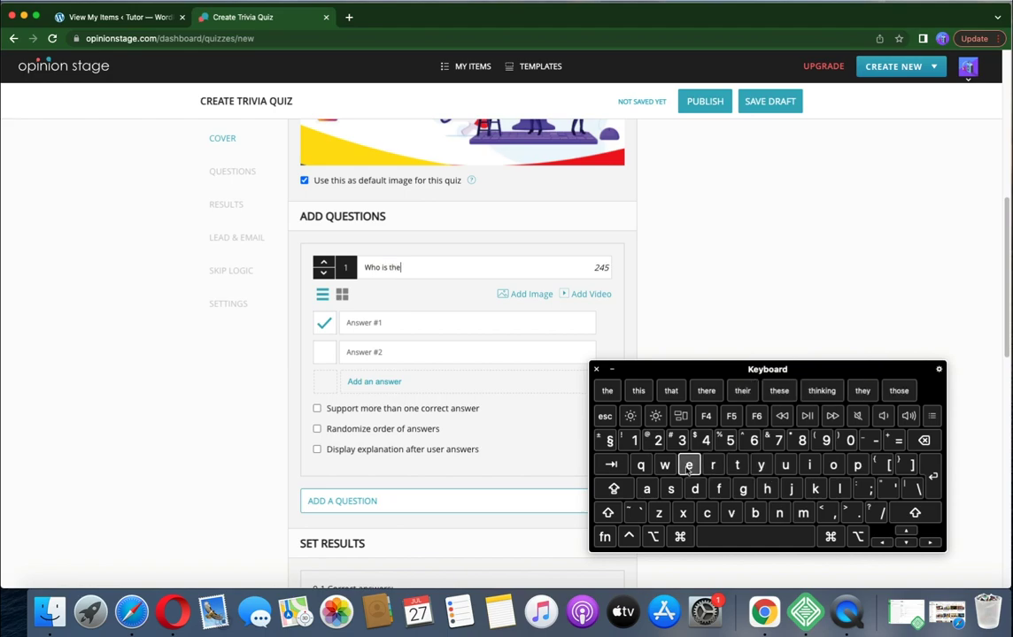
{"action": "left_click", "coordinate": [745, 535]}
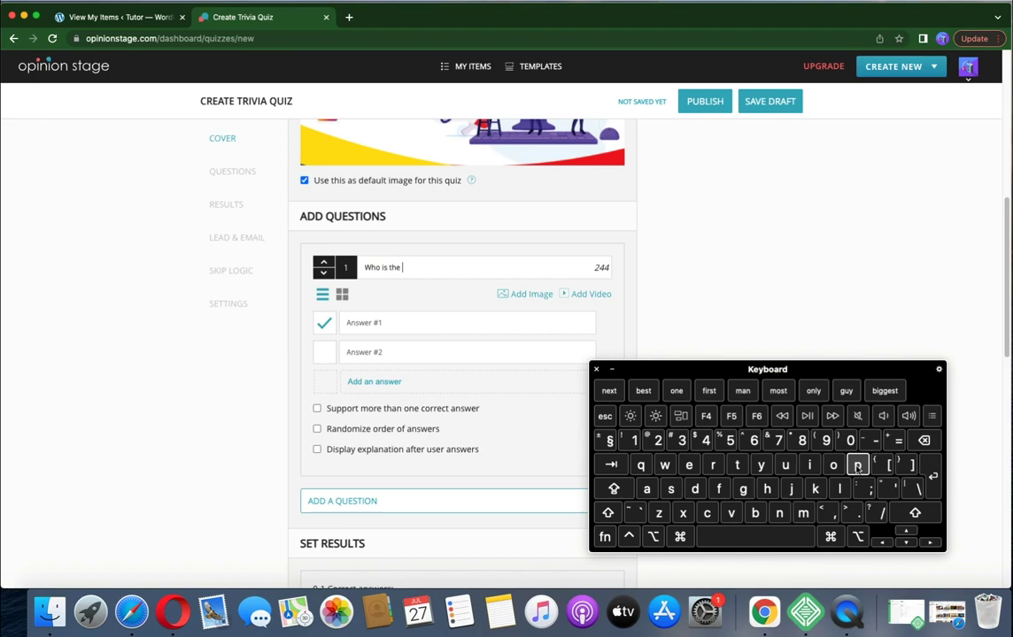
{"action": "left_click", "coordinate": [857, 464]}
{"action": "left_click", "coordinate": [713, 465]}
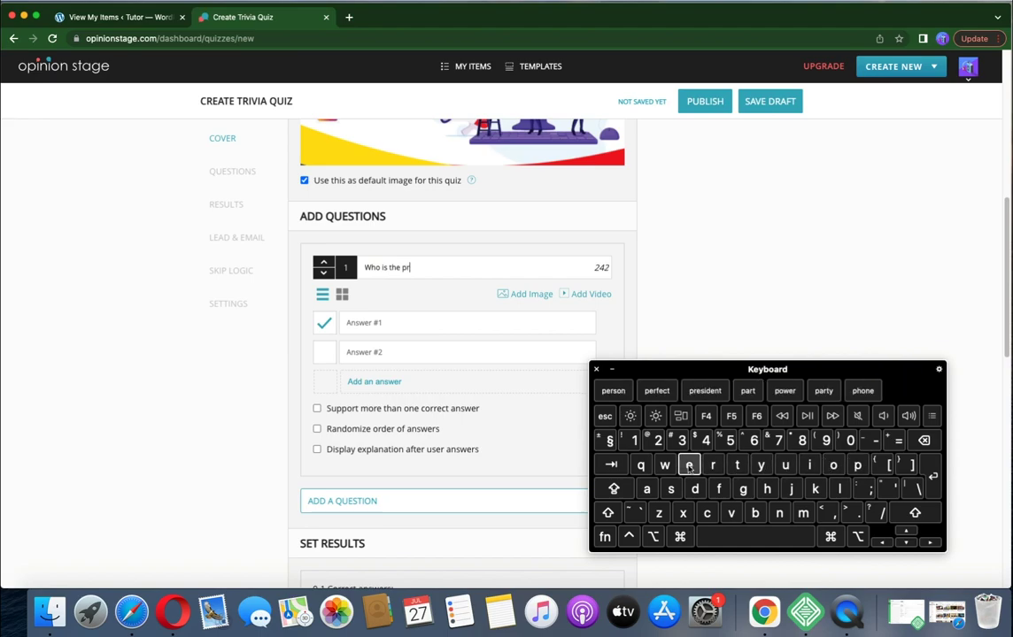
{"action": "left_click", "coordinate": [688, 465]}
{"action": "left_click", "coordinate": [617, 391]}
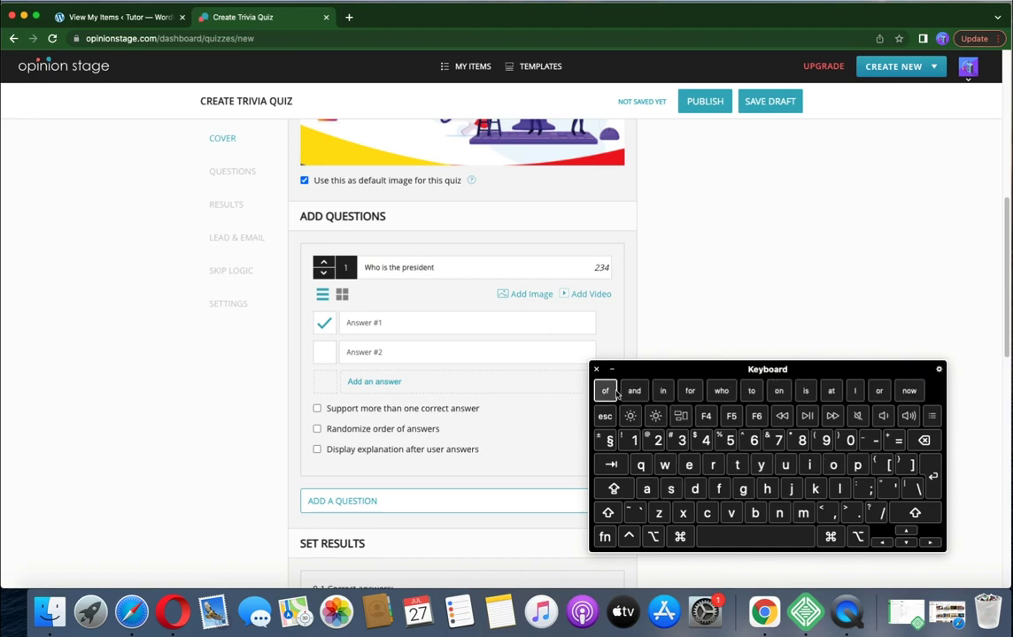
{"action": "left_click", "coordinate": [611, 393]}
{"action": "left_click", "coordinate": [614, 489]}
{"action": "left_click", "coordinate": [671, 489]}
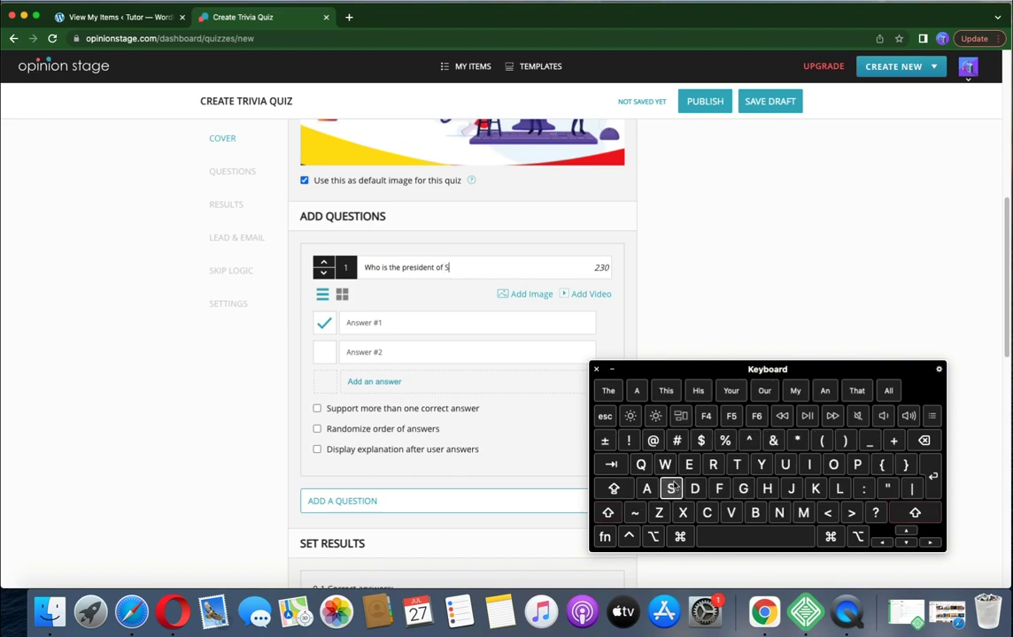
{"action": "left_click", "coordinate": [687, 391]}
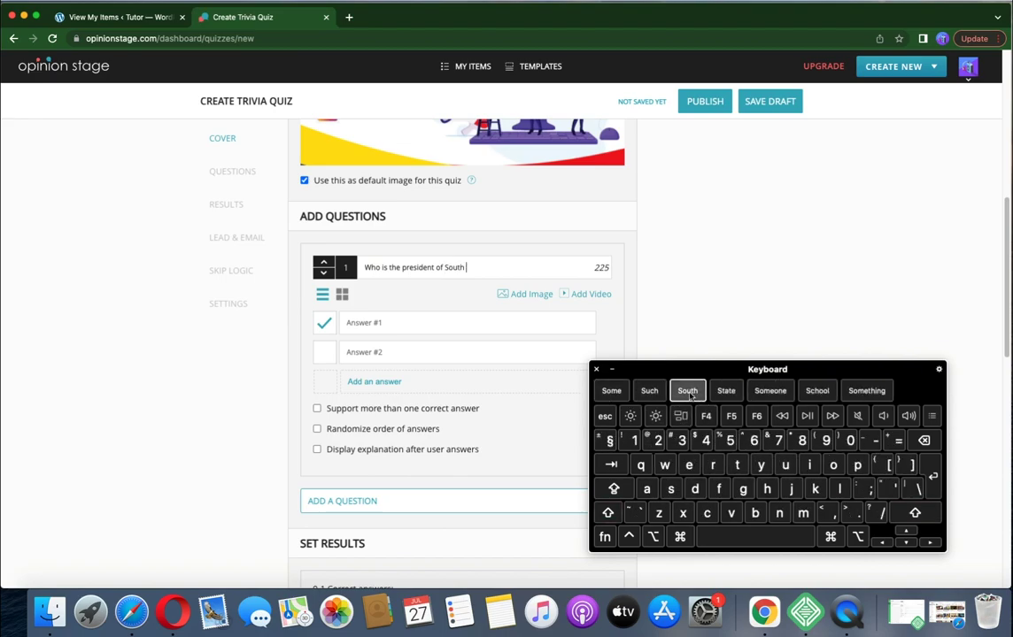
{"action": "left_click", "coordinate": [611, 391]}
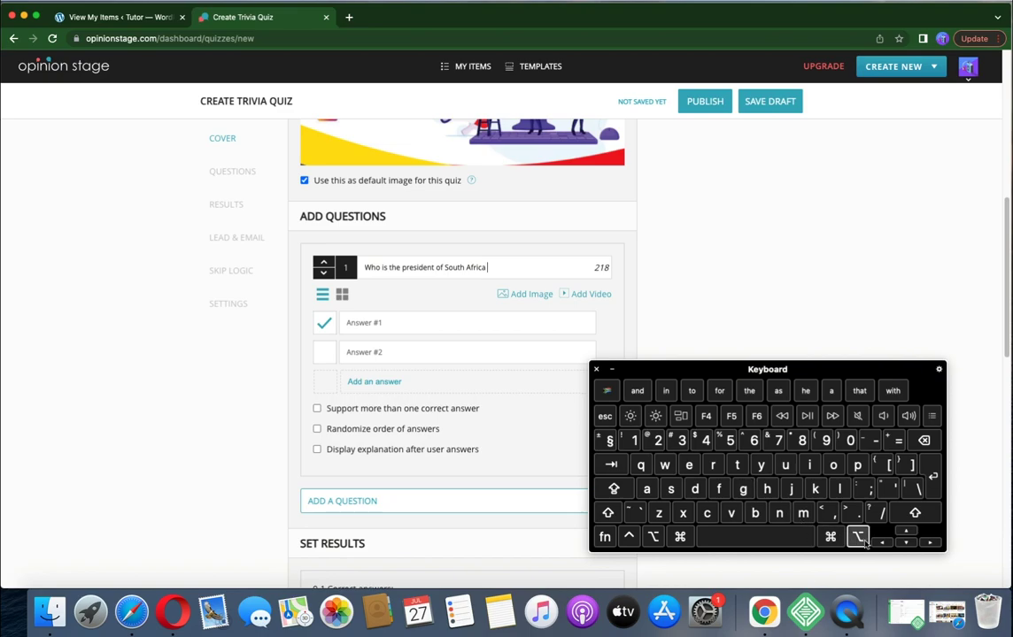
{"action": "left_click", "coordinate": [874, 516]}
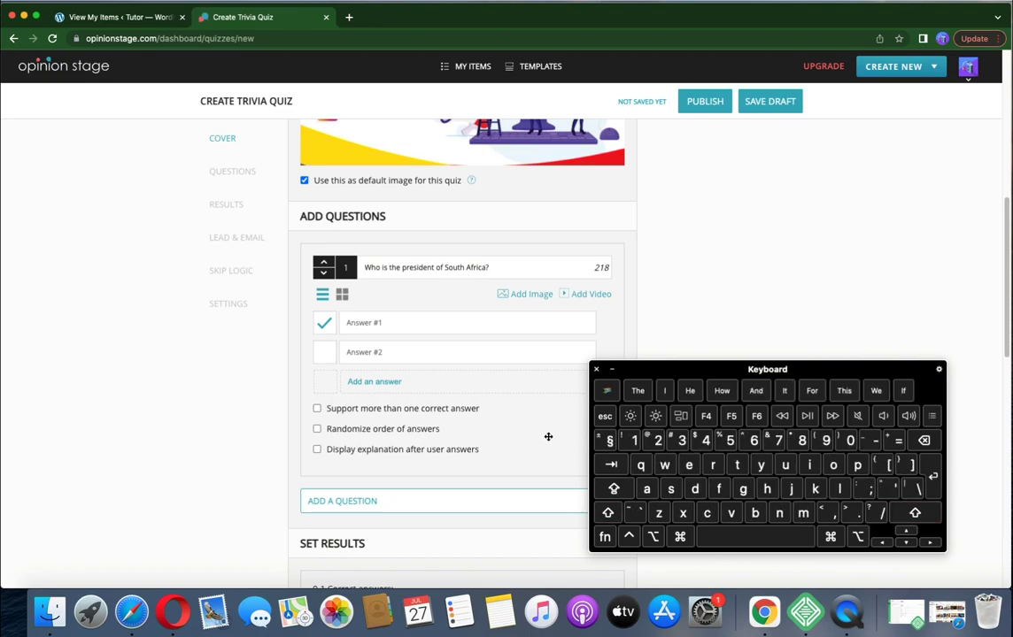
- Enter "Ramaphosa" as the first answer of question 1
{"action": "left_click", "coordinate": [384, 323]}
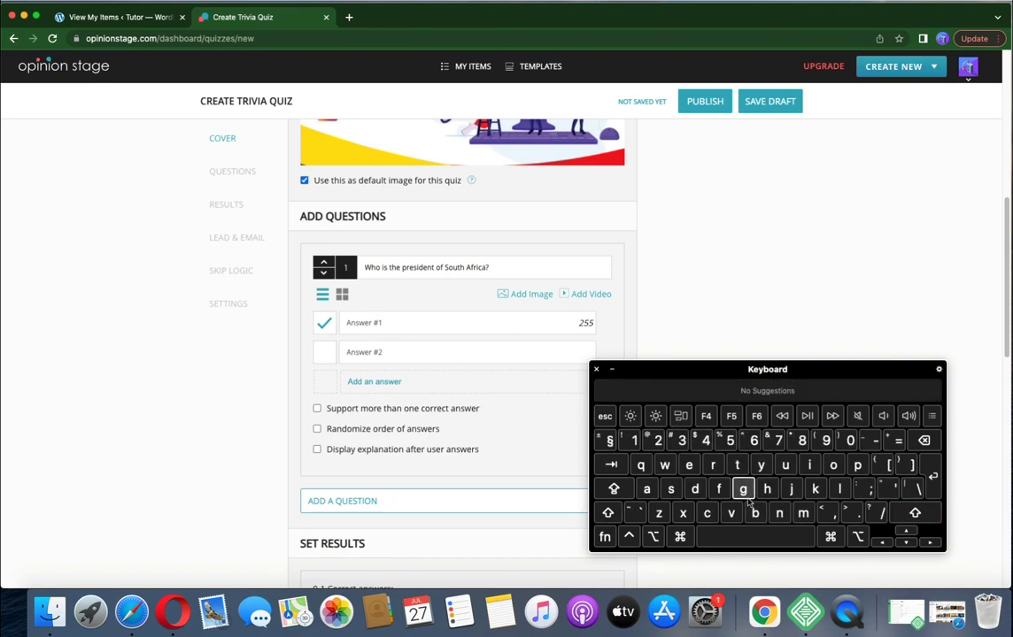
{"action": "left_click", "coordinate": [713, 465], "text": "shift"}
{"action": "left_click", "coordinate": [646, 489]}
{"action": "left_click", "coordinate": [803, 514]}
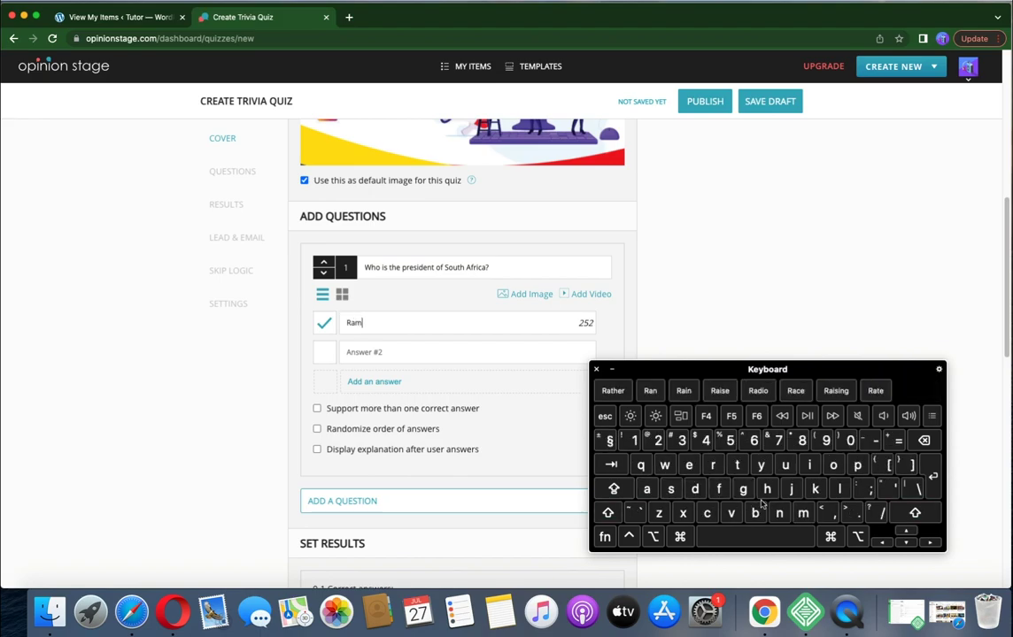
{"action": "left_click", "coordinate": [646, 489]}
{"action": "left_click", "coordinate": [855, 466]}
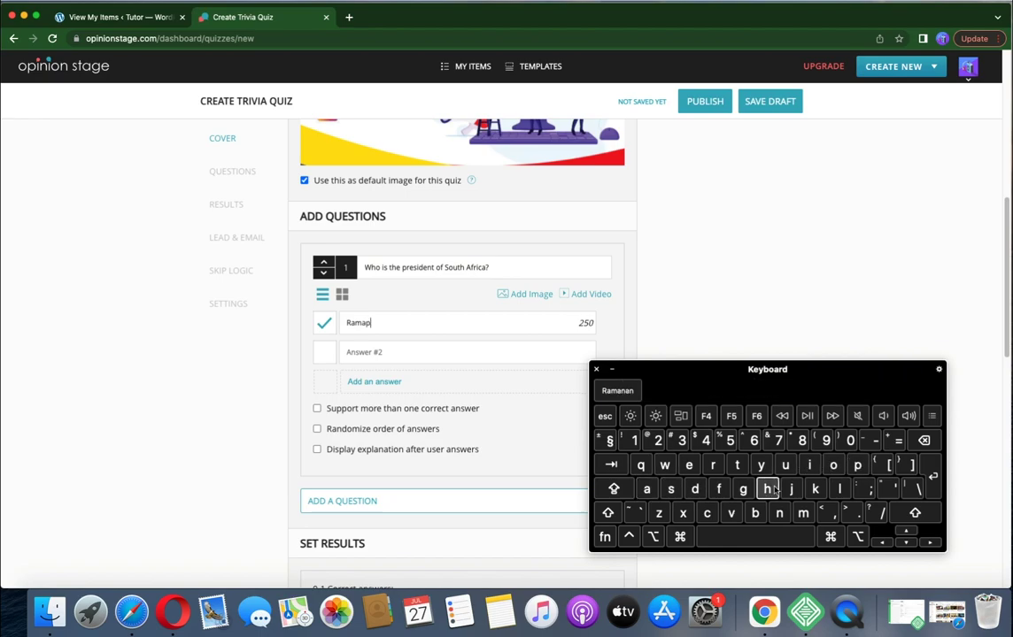
{"action": "left_click", "coordinate": [766, 488]}
{"action": "left_click", "coordinate": [833, 465]}
{"action": "left_click", "coordinate": [668, 489]}
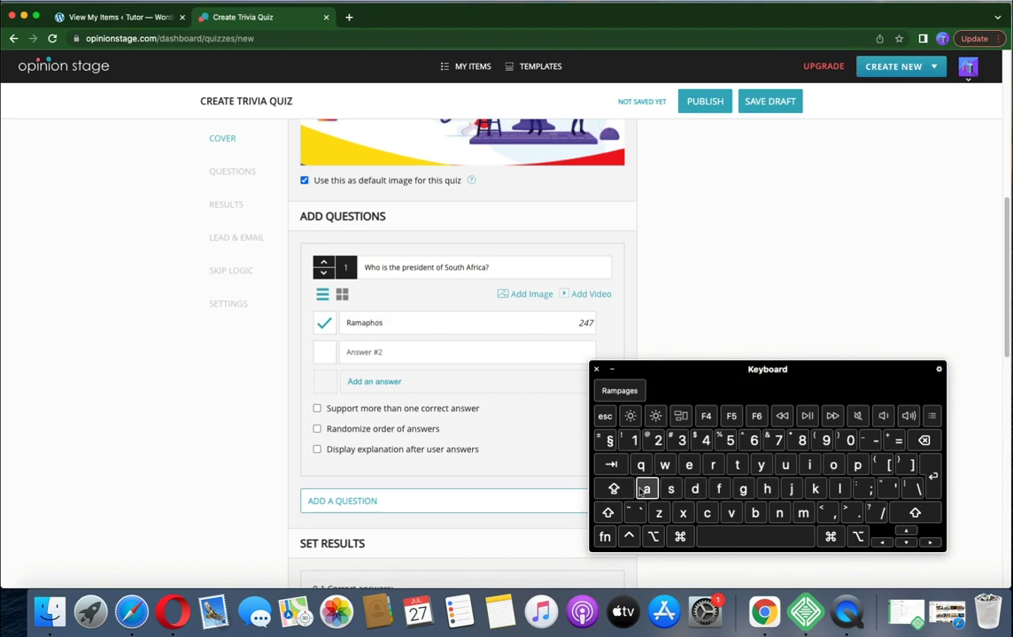
{"action": "left_click", "coordinate": [646, 489]}
{"action": "left_click", "coordinate": [447, 355]}
{"action": "left_click", "coordinate": [608, 513]}
{"action": "left_click", "coordinate": [839, 489]}
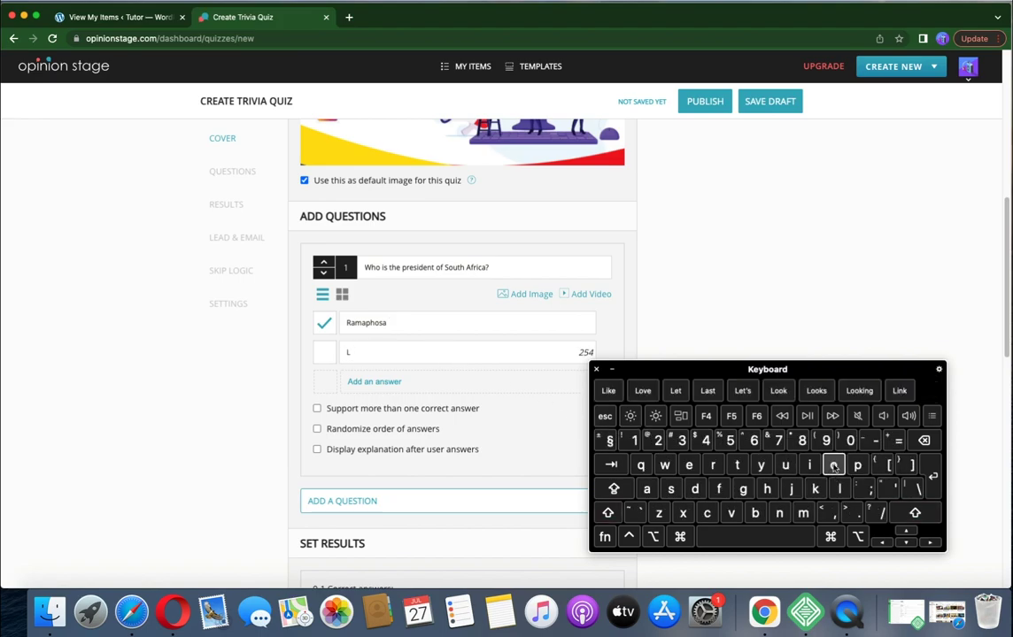
{"action": "left_click", "coordinate": [924, 440]}
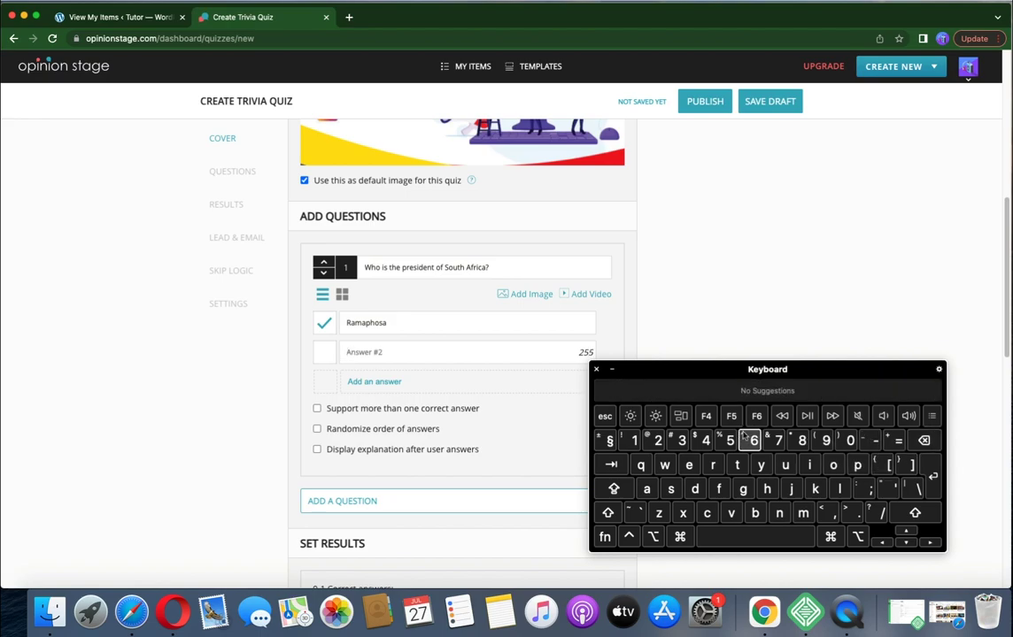
{"action": "left_click", "coordinate": [597, 369]}
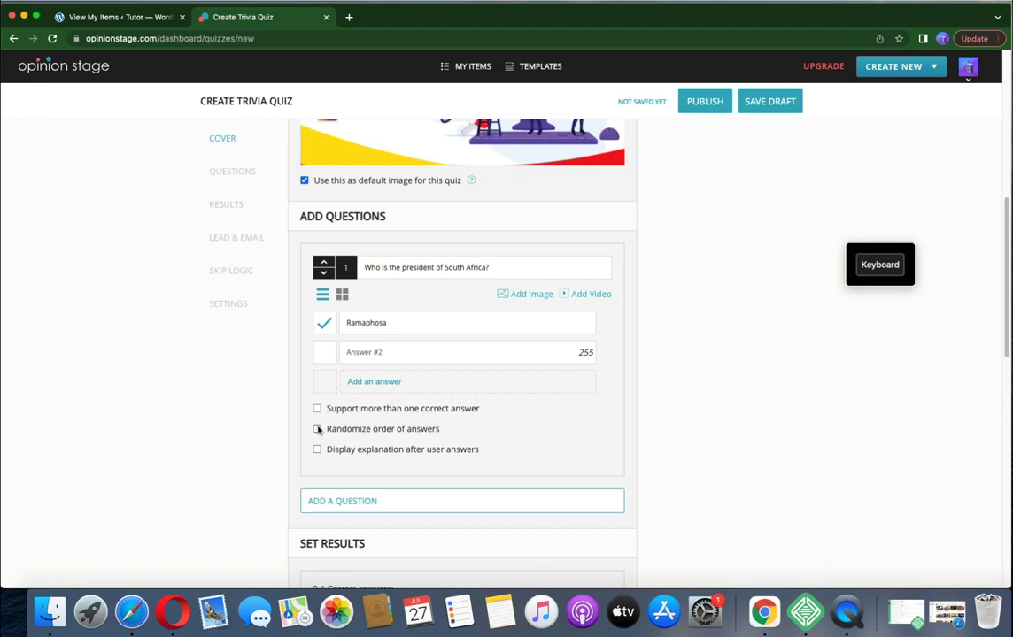
- Add a second, blank question to the quiz below the South Africa question
{"action": "left_click", "coordinate": [345, 502]}
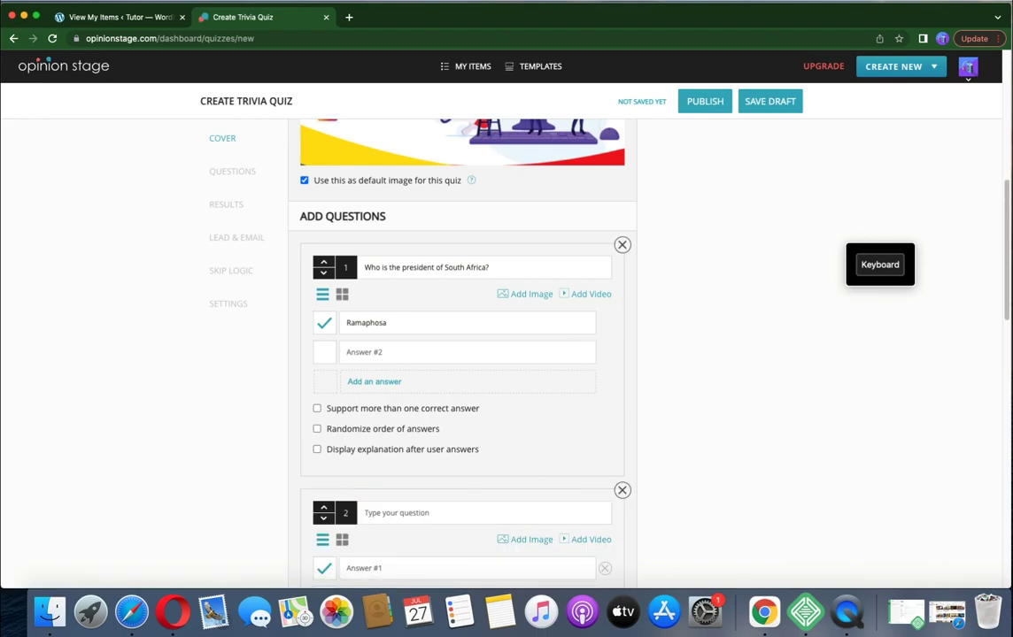
{"action": "scroll", "coordinate": [831, 394], "scroll_direction": "down", "scroll_amount": 5}
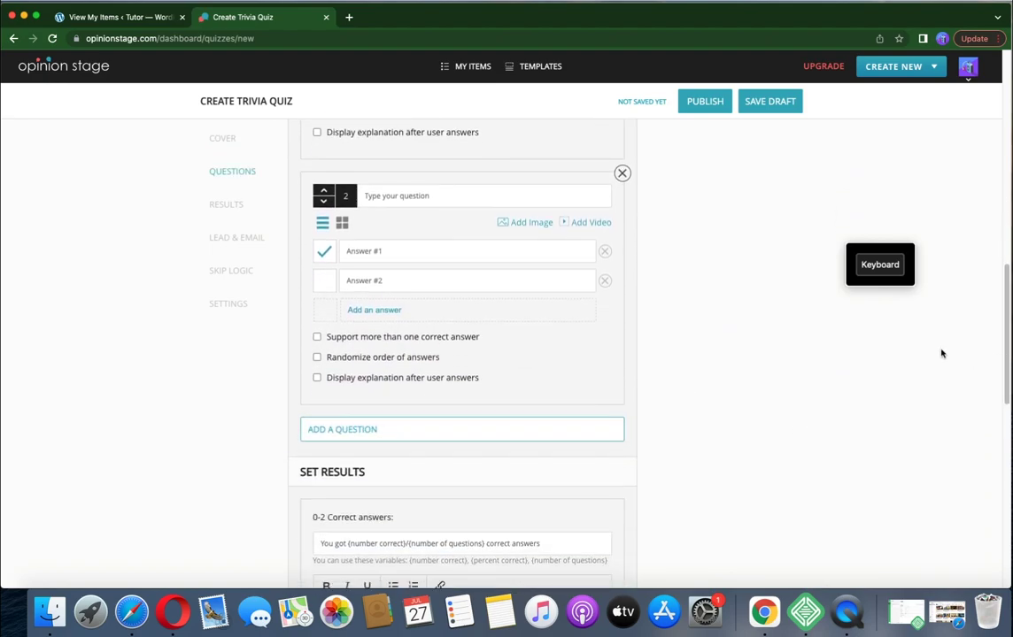
{"action": "scroll", "coordinate": [1006, 329], "scroll_direction": "down", "scroll_amount": 1}
{"action": "left_click_drag", "start_coordinate": [1006, 330], "coordinate": [1000, 374]}
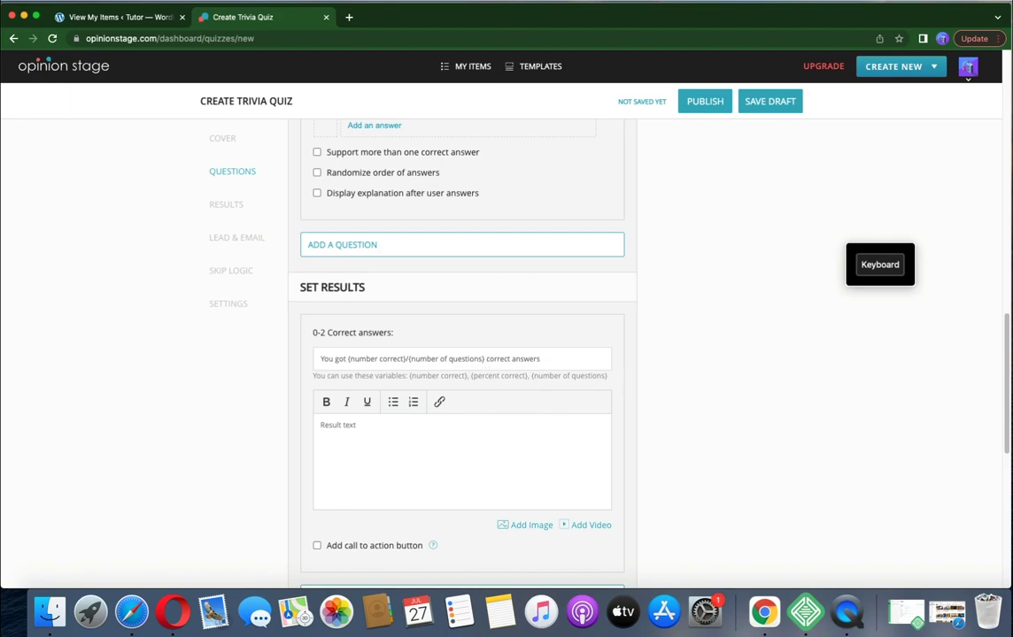
- Fill in a person's first name as the second answer of question 1
{"action": "left_click", "coordinate": [342, 245]}
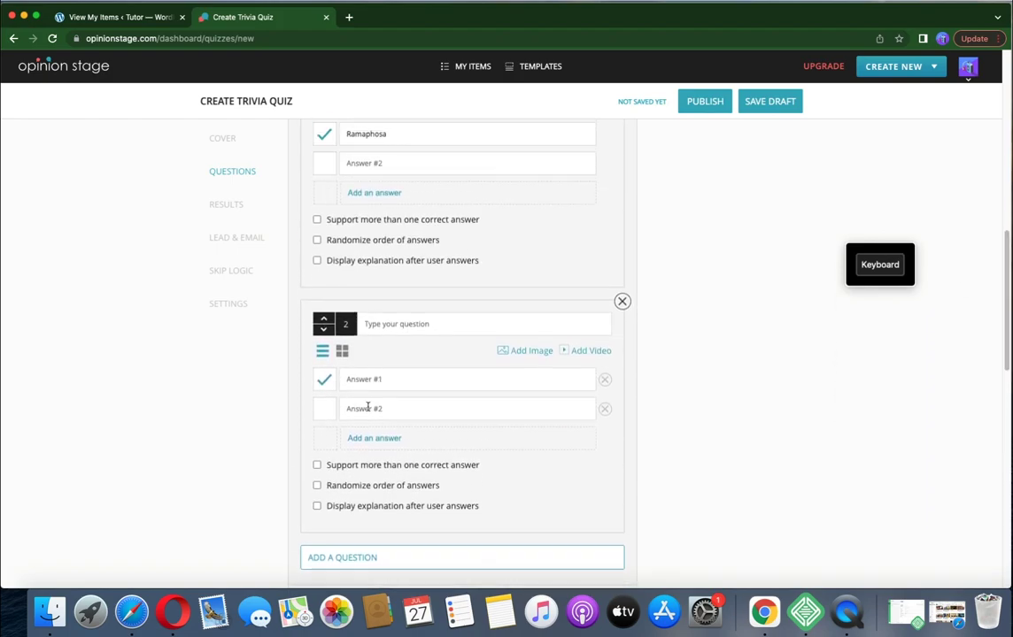
{"action": "left_click", "coordinate": [395, 165]}
{"action": "left_click", "coordinate": [875, 265]}
{"action": "left_click", "coordinate": [915, 513]}
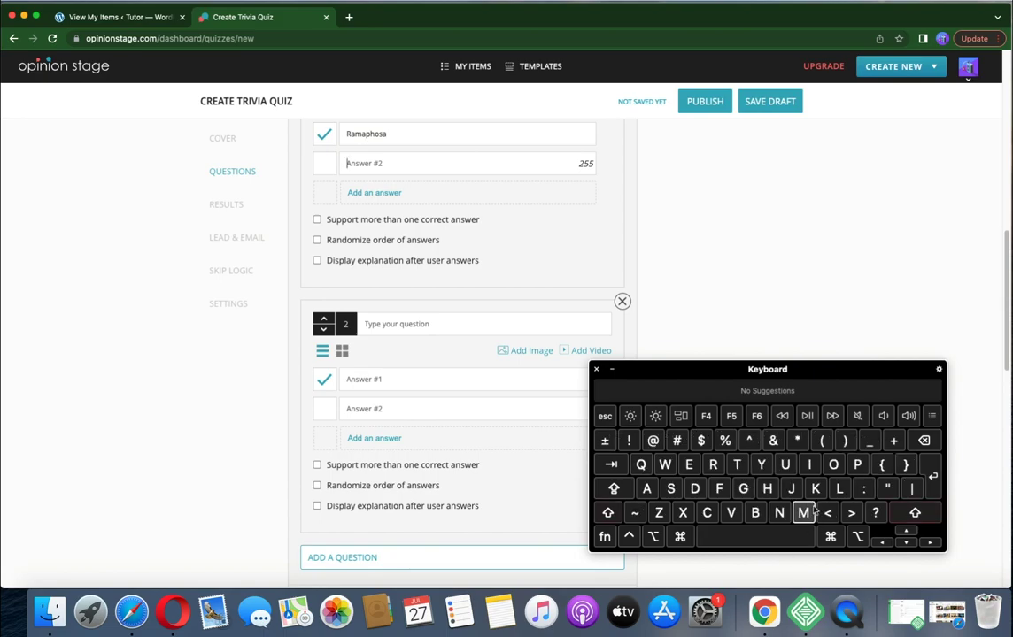
{"action": "left_click", "coordinate": [839, 488]}
{"action": "left_click", "coordinate": [809, 465]}
{"action": "left_click", "coordinate": [779, 514]}
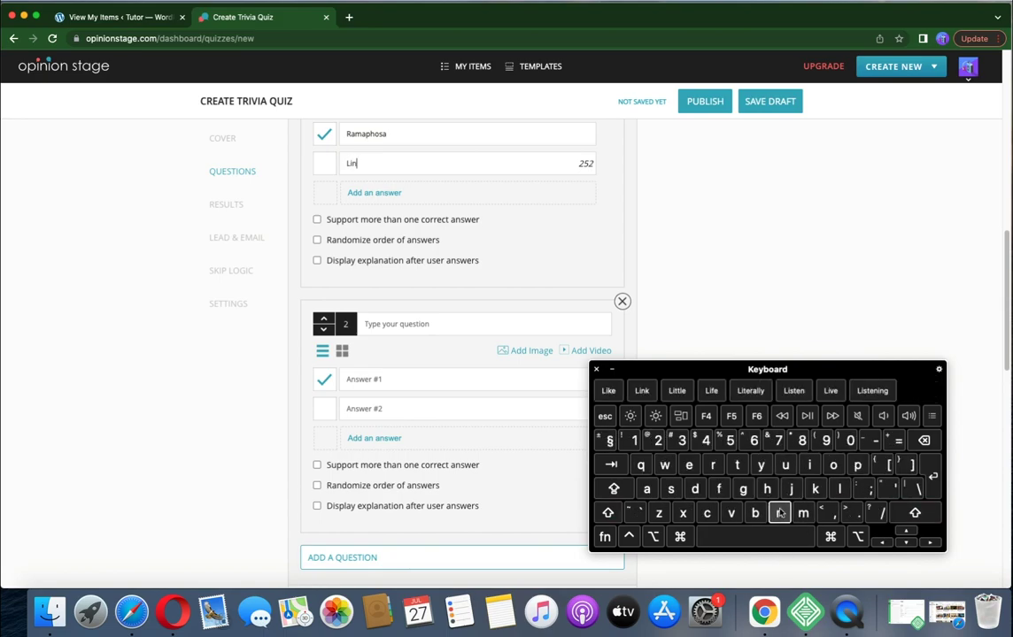
{"action": "left_click", "coordinate": [695, 489]}
{"action": "left_click", "coordinate": [833, 465]}
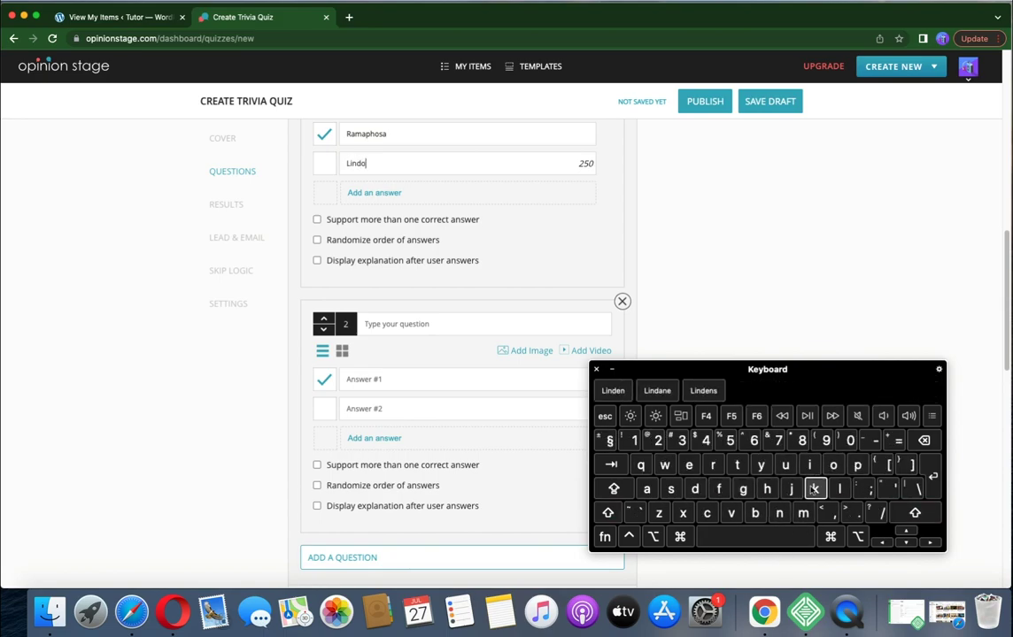
- Add a third answer to question 1 and fill it in with another person's first name
{"action": "left_click", "coordinate": [389, 194]}
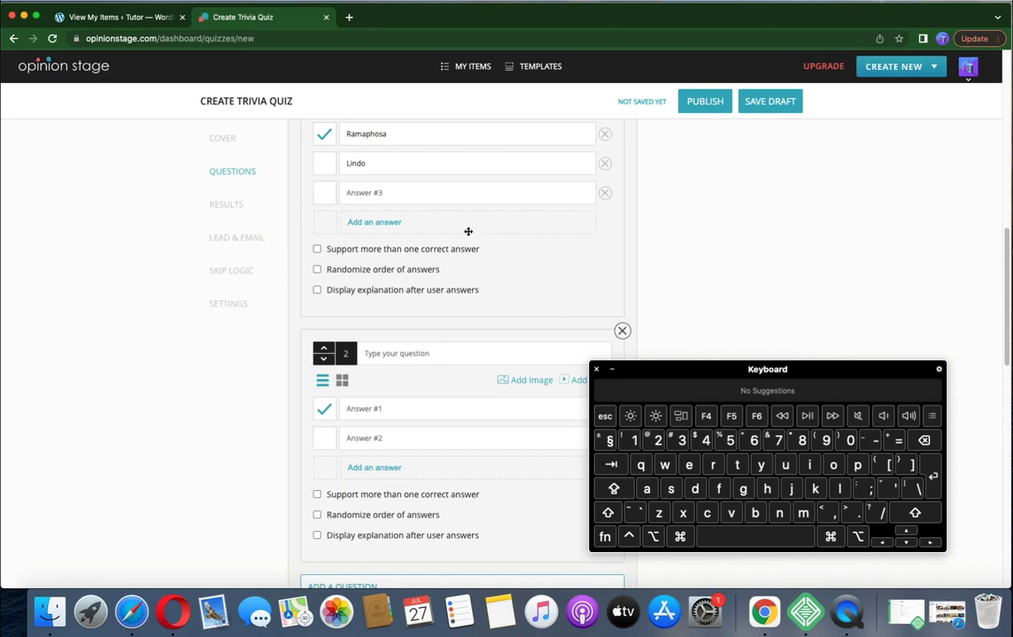
{"action": "left_click", "coordinate": [429, 203]}
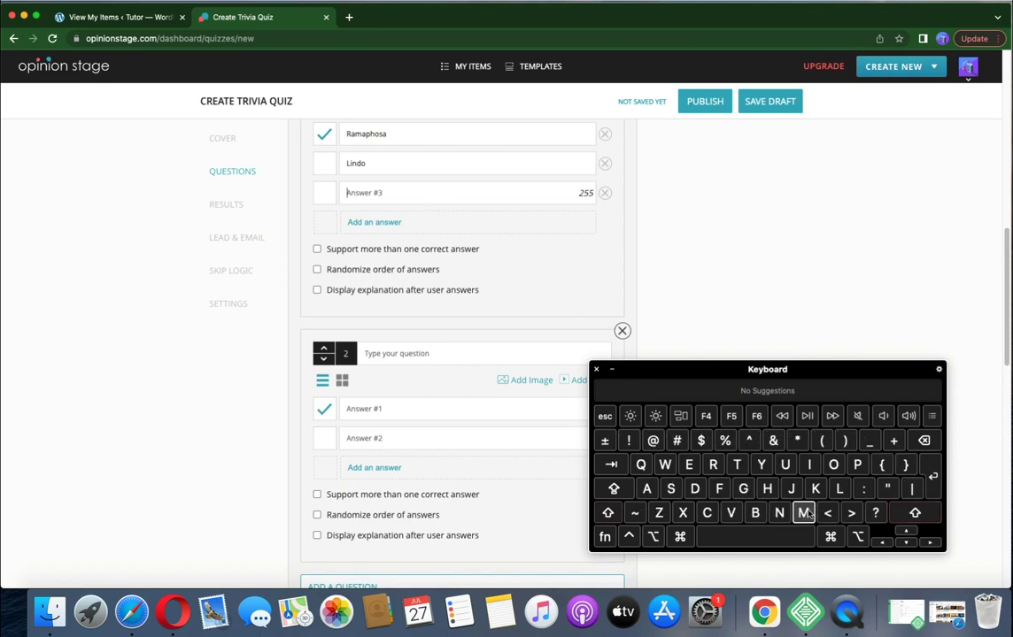
{"action": "type", "text": "M"}
{"action": "left_click", "coordinate": [659, 513]}
{"action": "left_click", "coordinate": [664, 465]}
{"action": "left_click", "coordinate": [808, 465]}
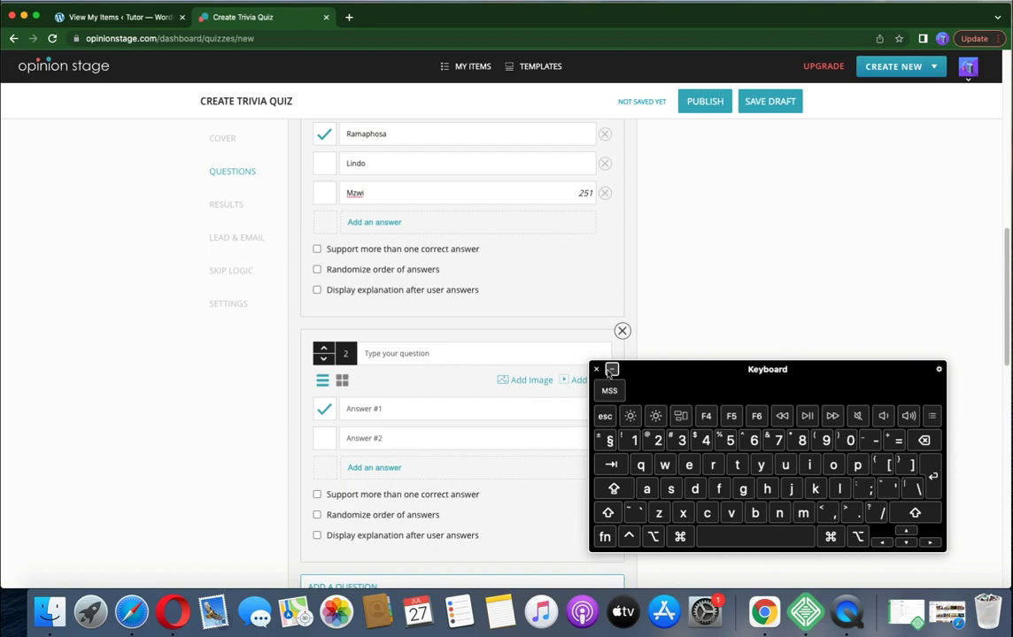
{"action": "left_click", "coordinate": [596, 369]}
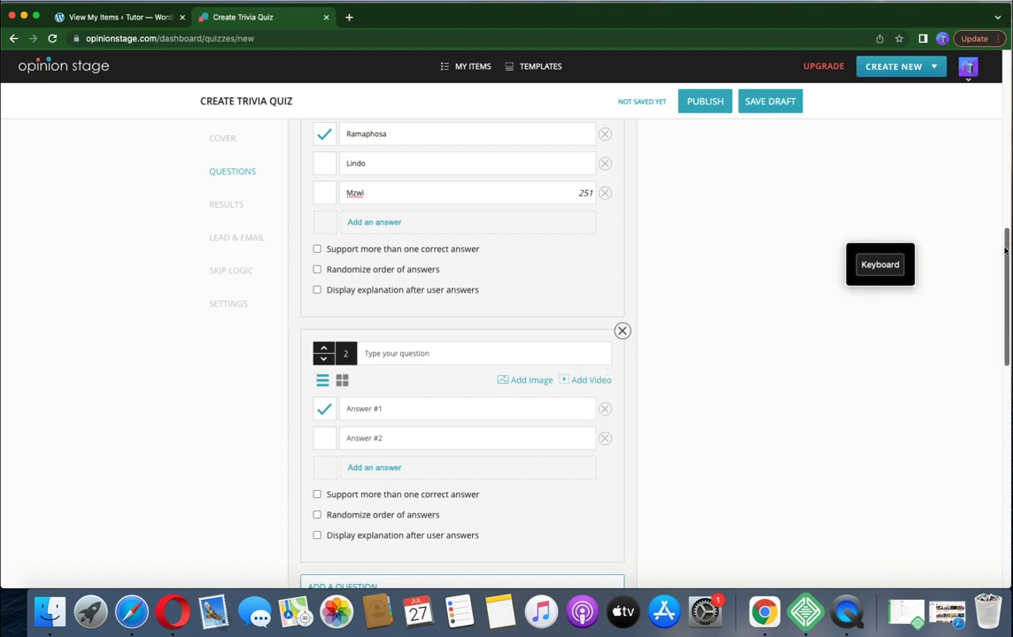
- Try marking the second answer of question 1 as correct and set Ramaphosa back as the correct answer
{"action": "scroll", "coordinate": [1006, 255], "scroll_direction": "down", "scroll_amount": 1}
{"action": "left_click_drag", "start_coordinate": [1006, 255], "coordinate": [1003, 228]}
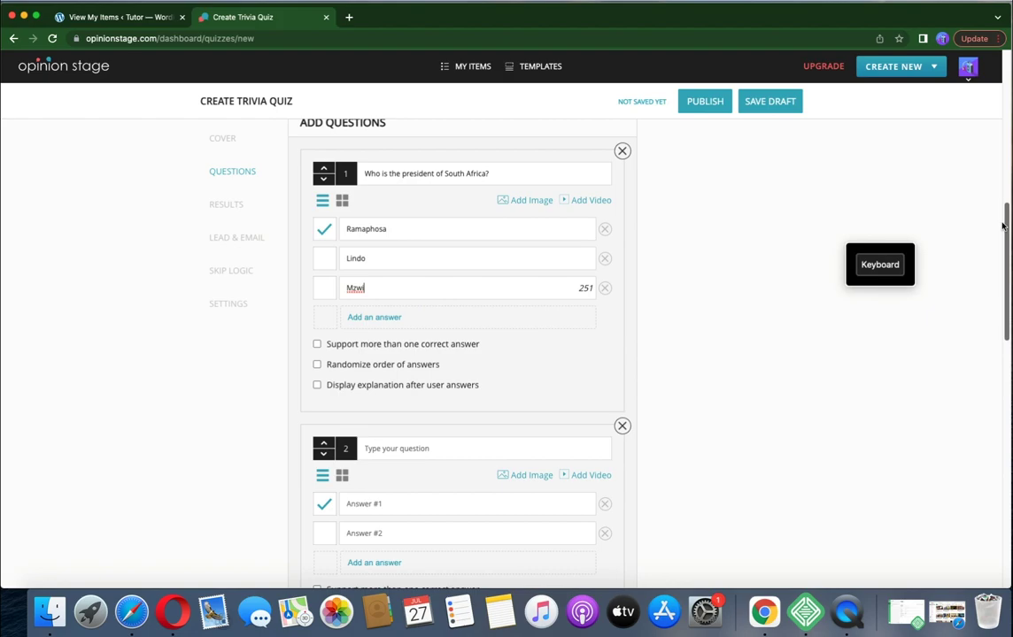
{"action": "left_click", "coordinate": [324, 259]}
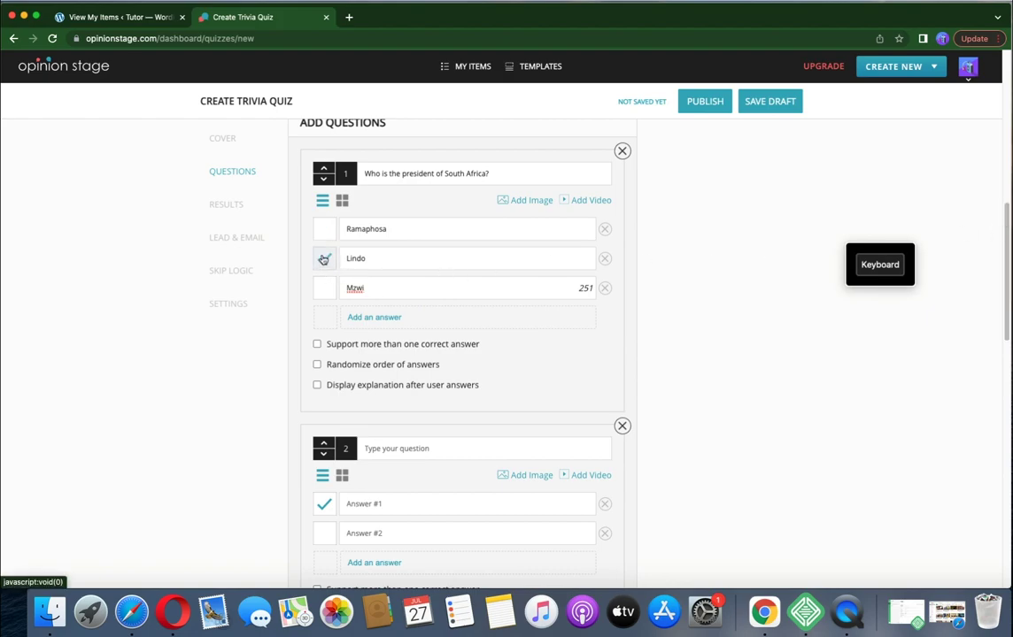
{"action": "left_click", "coordinate": [325, 230]}
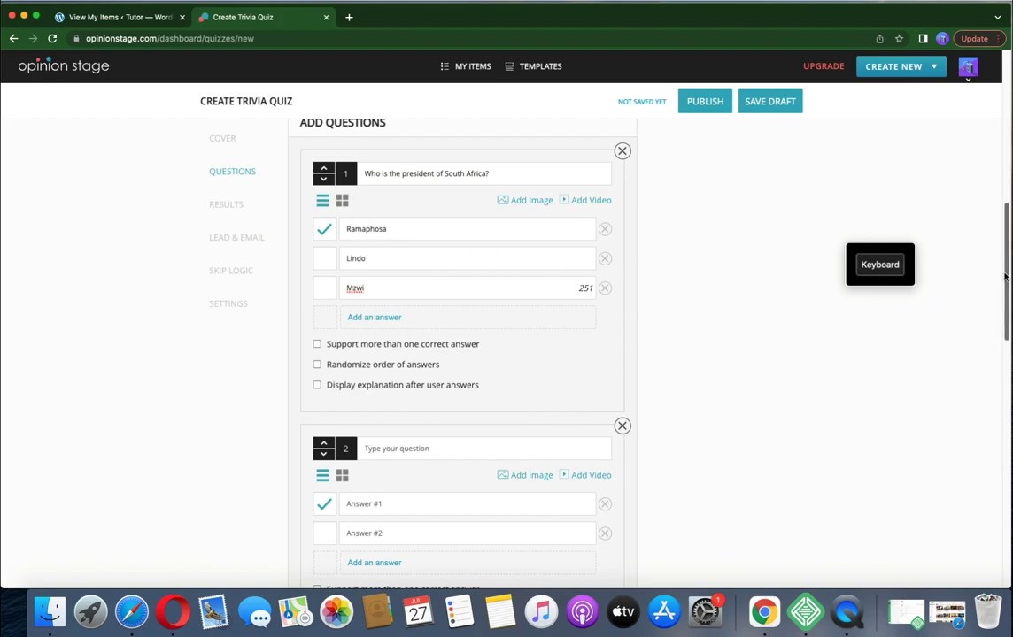
- Review the quiz's results, lead capture, skip logic and settings sections, plus the language option beside the cover
{"action": "left_click_drag", "start_coordinate": [1004, 277], "coordinate": [995, 394]}
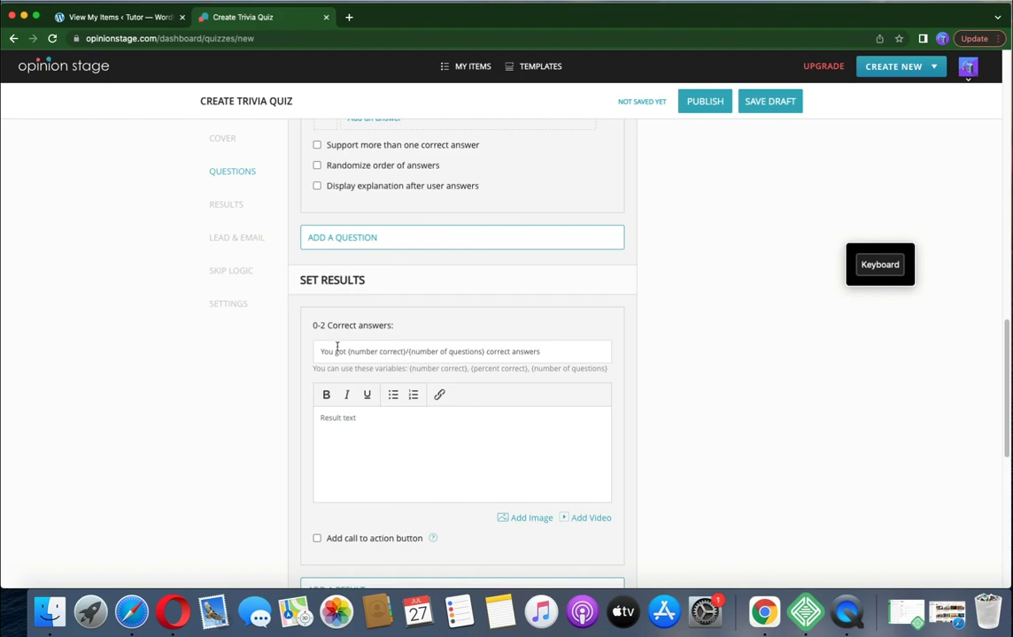
{"action": "left_click", "coordinate": [386, 352]}
{"action": "left_click_drag", "start_coordinate": [1003, 390], "coordinate": [985, 505]}
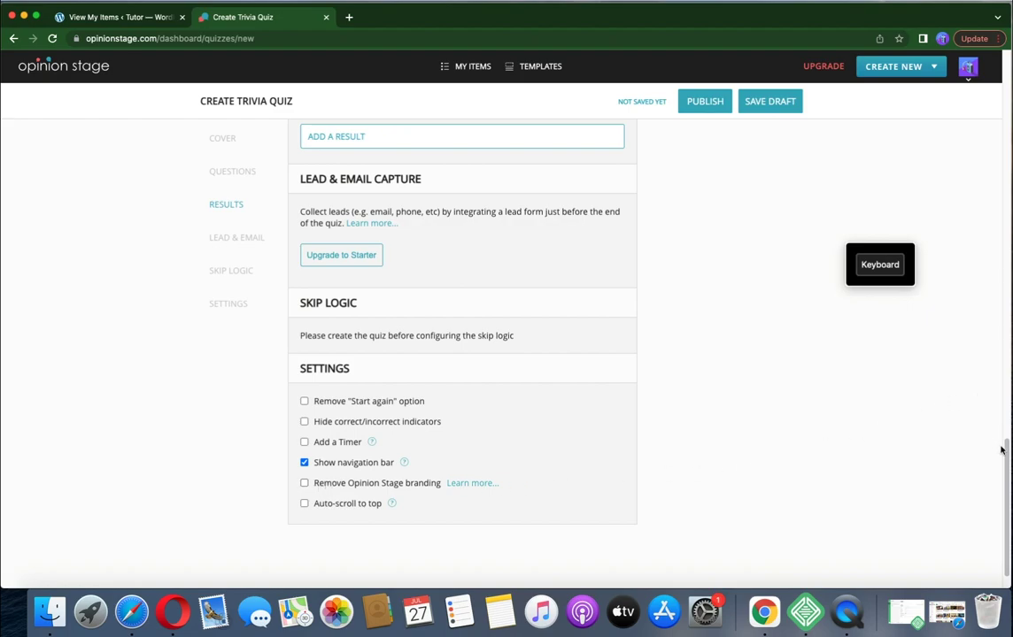
{"action": "left_click_drag", "start_coordinate": [1002, 450], "coordinate": [1006, 81]}
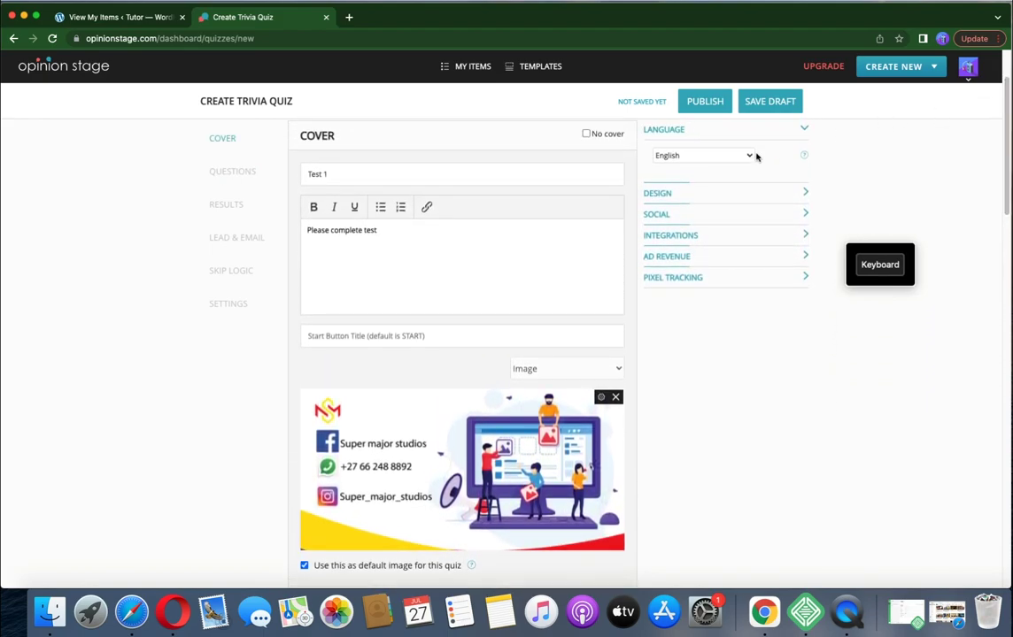
{"action": "left_click_drag", "start_coordinate": [1004, 213], "coordinate": [1010, 160]}
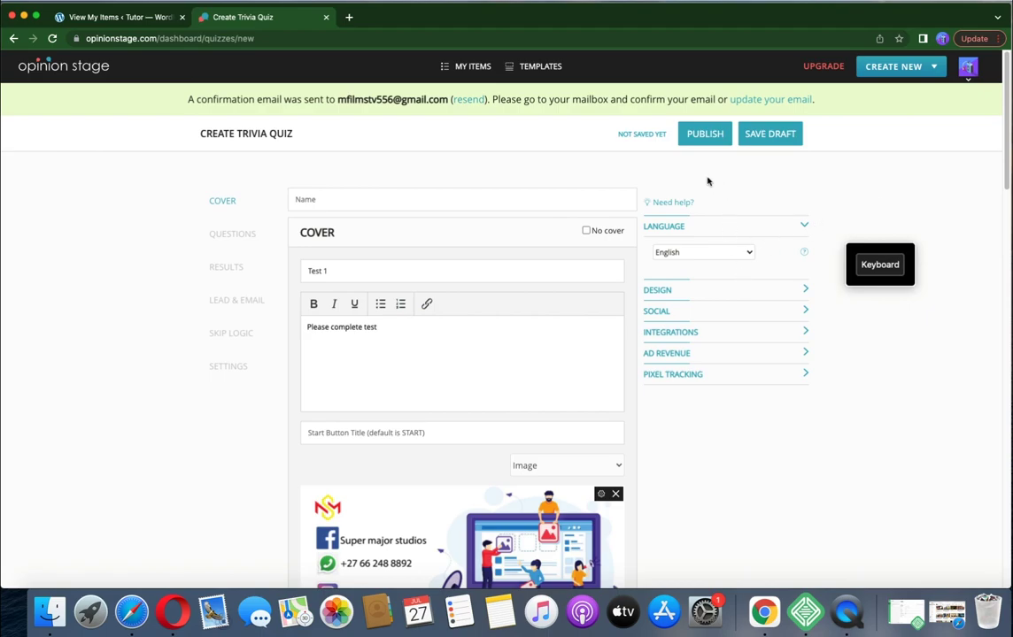
- Try to publish the quiz and delete the blank second question
{"action": "left_click", "coordinate": [705, 139]}
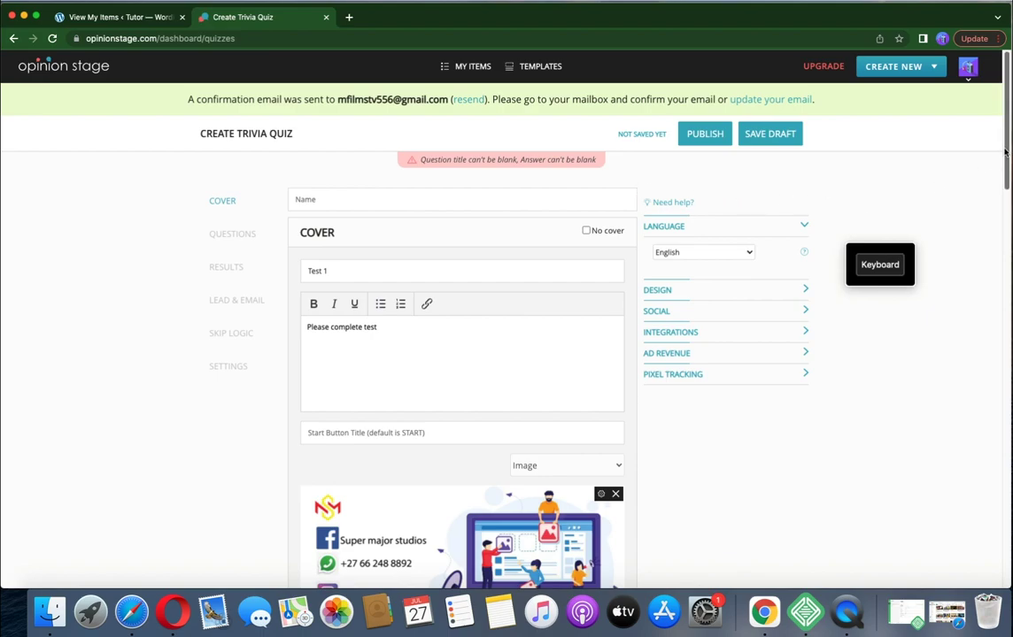
{"action": "left_click_drag", "start_coordinate": [1005, 153], "coordinate": [971, 339]}
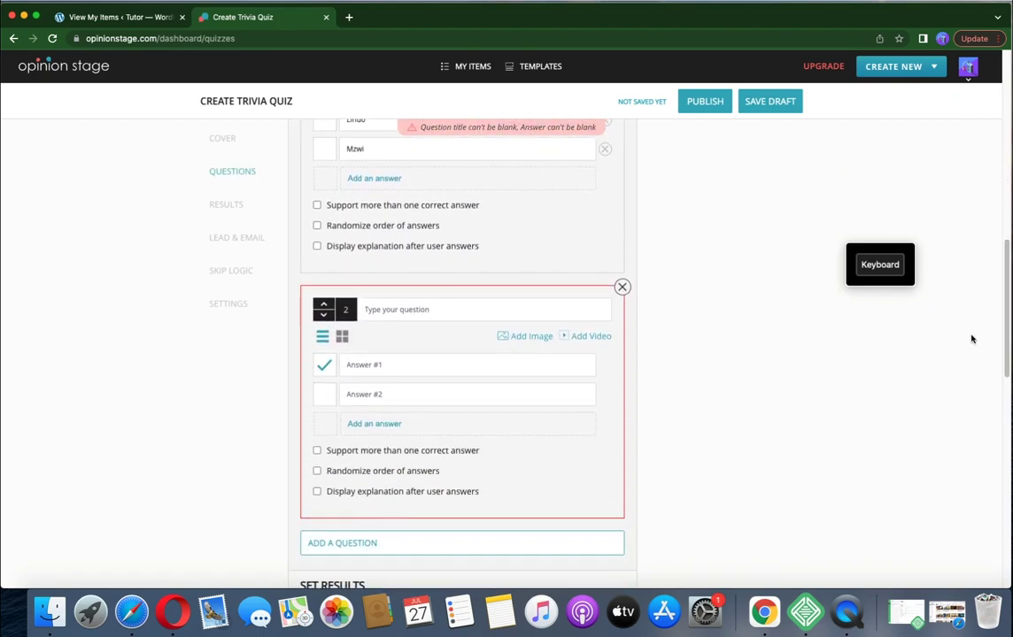
{"action": "left_click", "coordinate": [623, 288]}
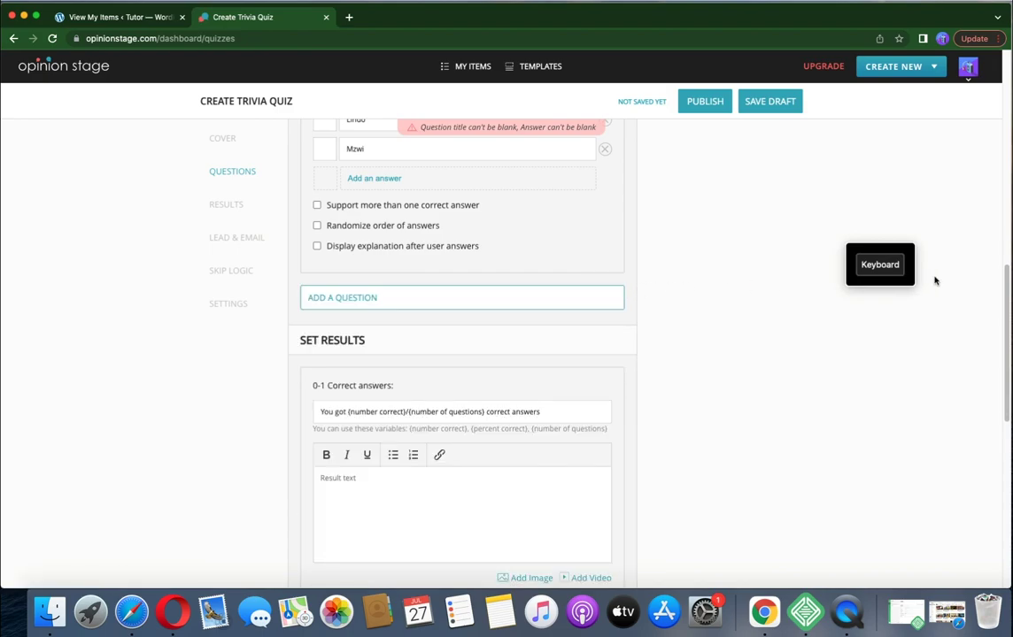
- Publish the trivia quiz with only the South Africa question
{"action": "left_click_drag", "start_coordinate": [1006, 292], "coordinate": [1001, 244]}
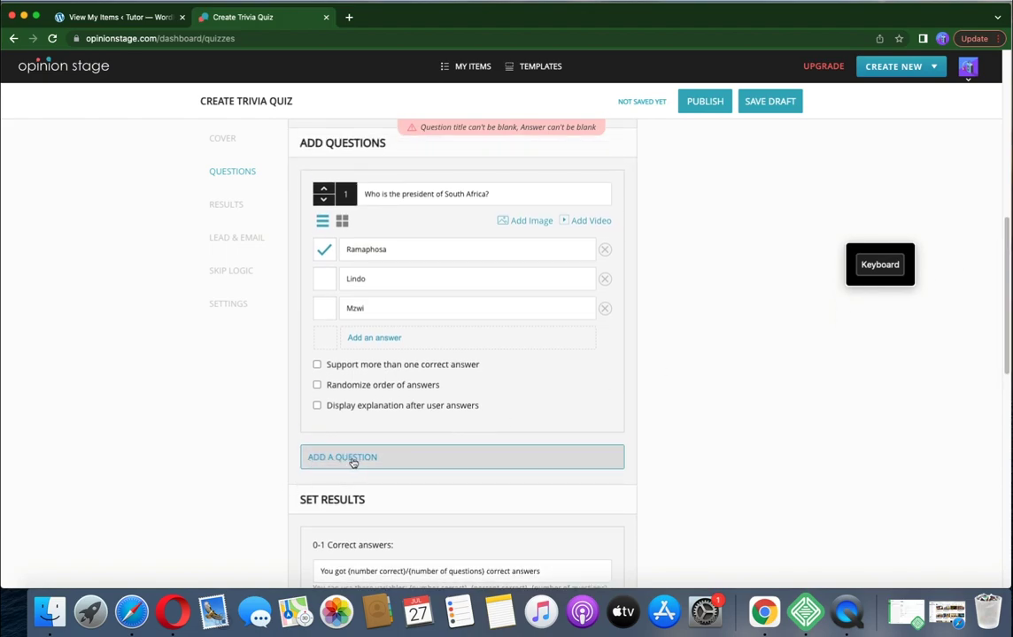
{"action": "scroll", "coordinate": [1004, 331], "scroll_direction": "up", "scroll_amount": 1}
{"action": "scroll", "coordinate": [1004, 331], "scroll_direction": "up", "scroll_amount": 10}
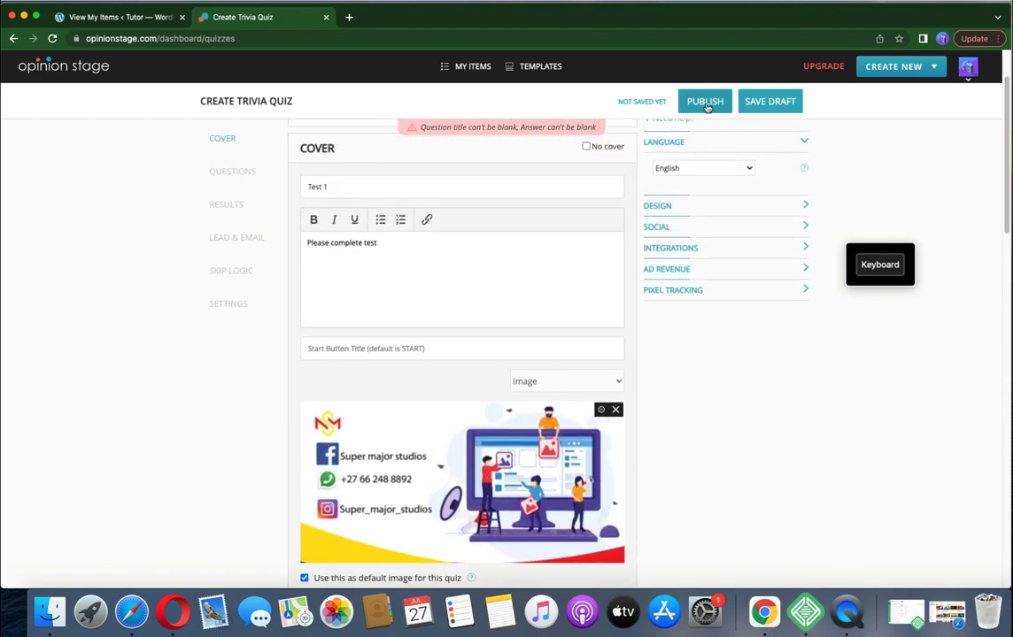
{"action": "left_click", "coordinate": [705, 103]}
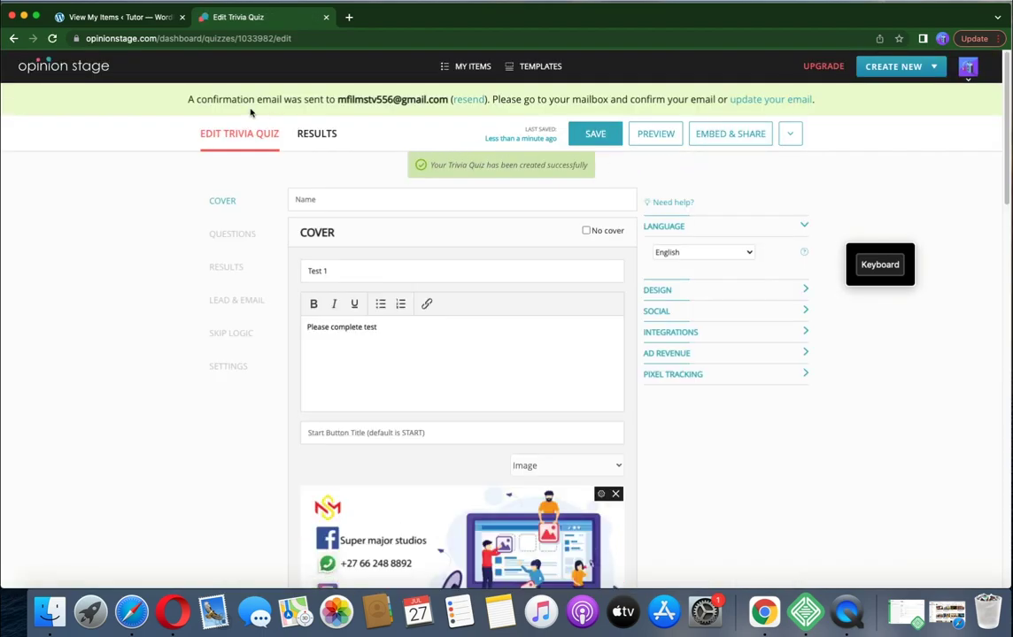
- Return to the WordPress site's Opinion Stage item list and update its view
{"action": "left_click", "coordinate": [118, 16]}
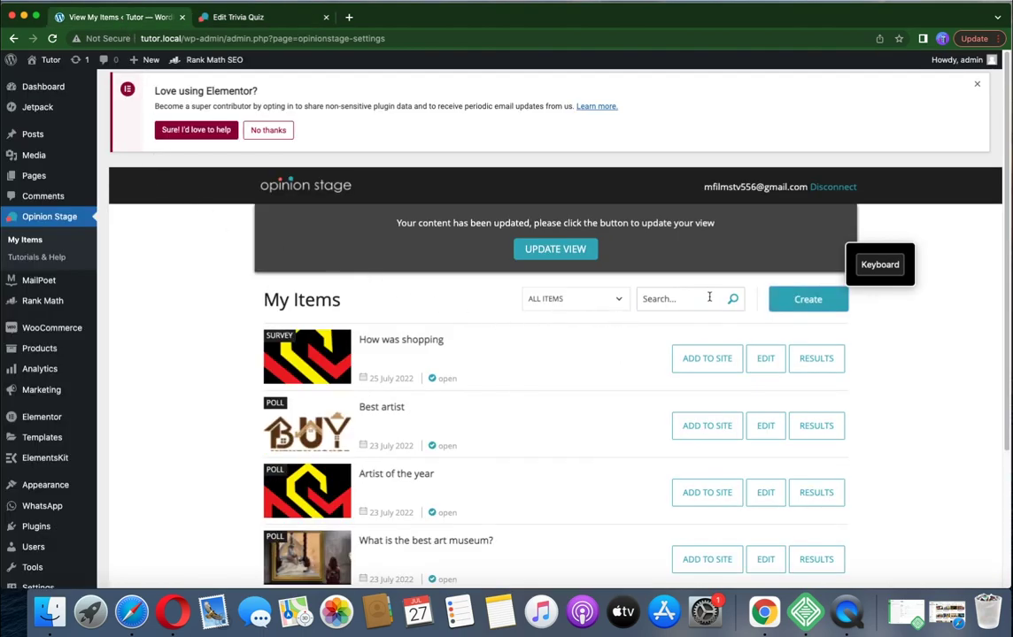
{"action": "left_click", "coordinate": [571, 251]}
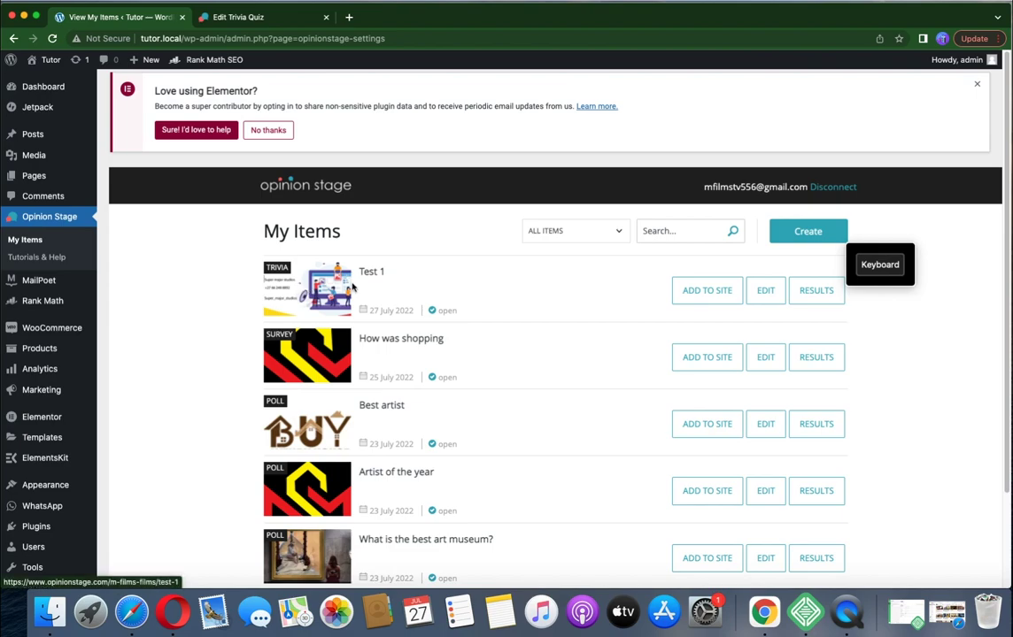
- Start a new WordPress post and go through the block editor welcome guide to dismiss it
{"action": "left_click", "coordinate": [47, 142]}
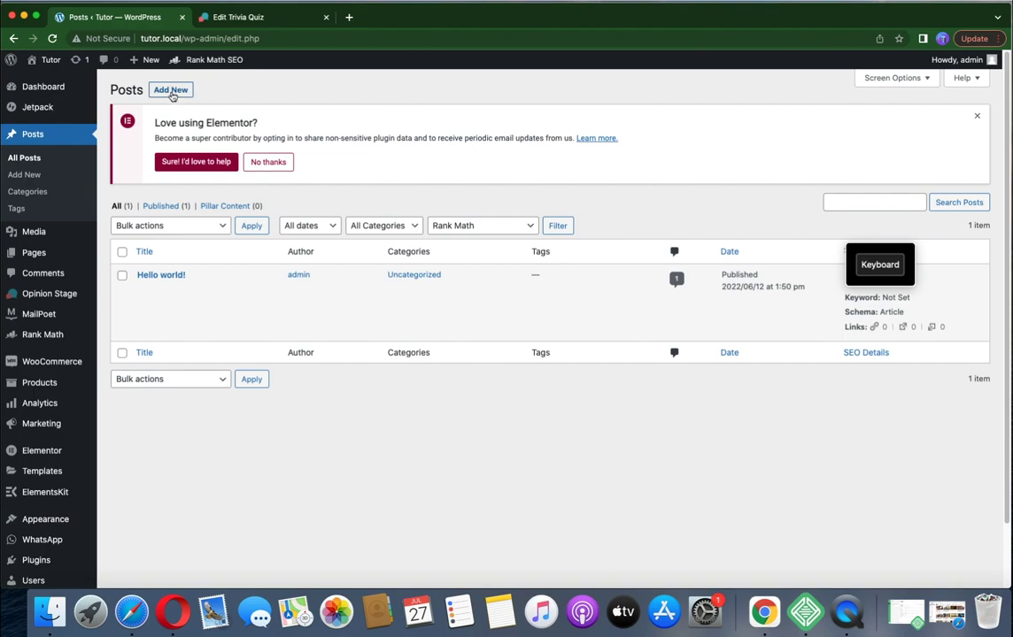
{"action": "left_click", "coordinate": [170, 91]}
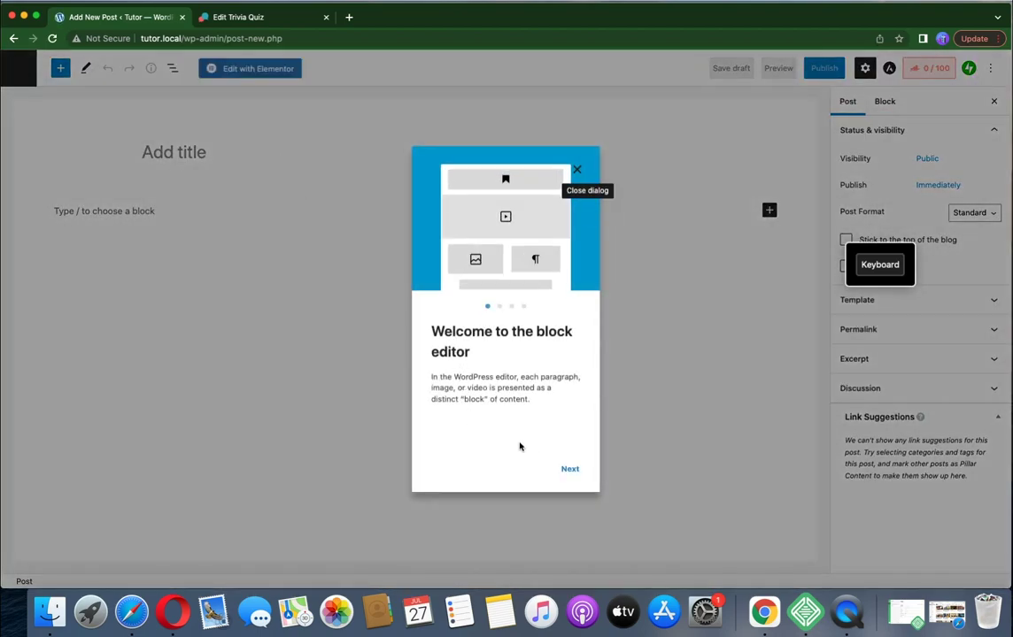
{"action": "left_click", "coordinate": [570, 468]}
{"action": "left_click", "coordinate": [569, 468]}
{"action": "left_click", "coordinate": [569, 469]}
{"action": "left_click", "coordinate": [568, 469]}
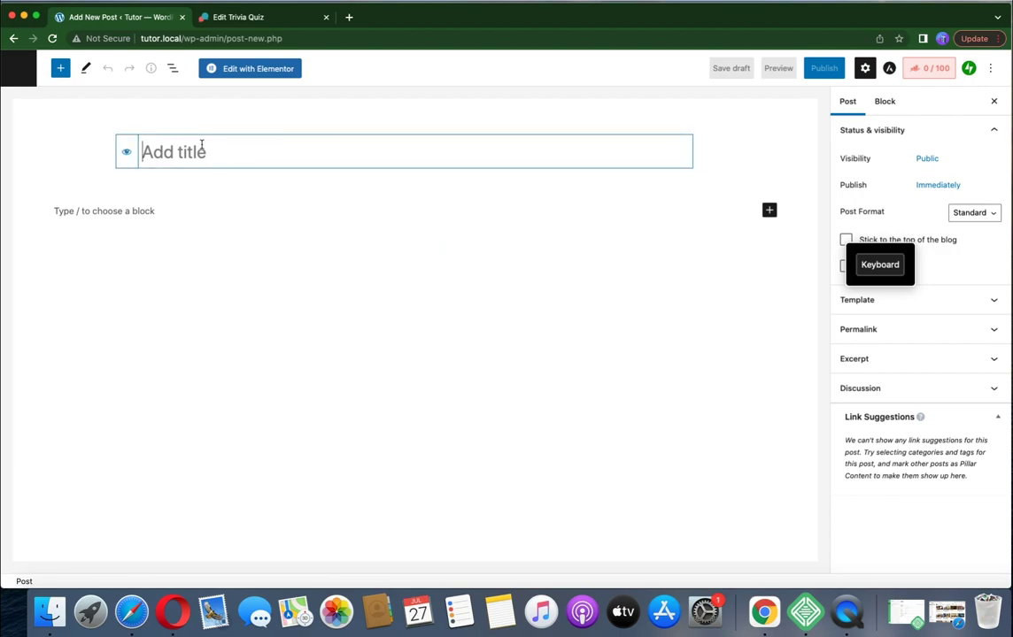
- Title the post "Social Sciences Test" using the on-screen keyboard
{"action": "left_click", "coordinate": [873, 266]}
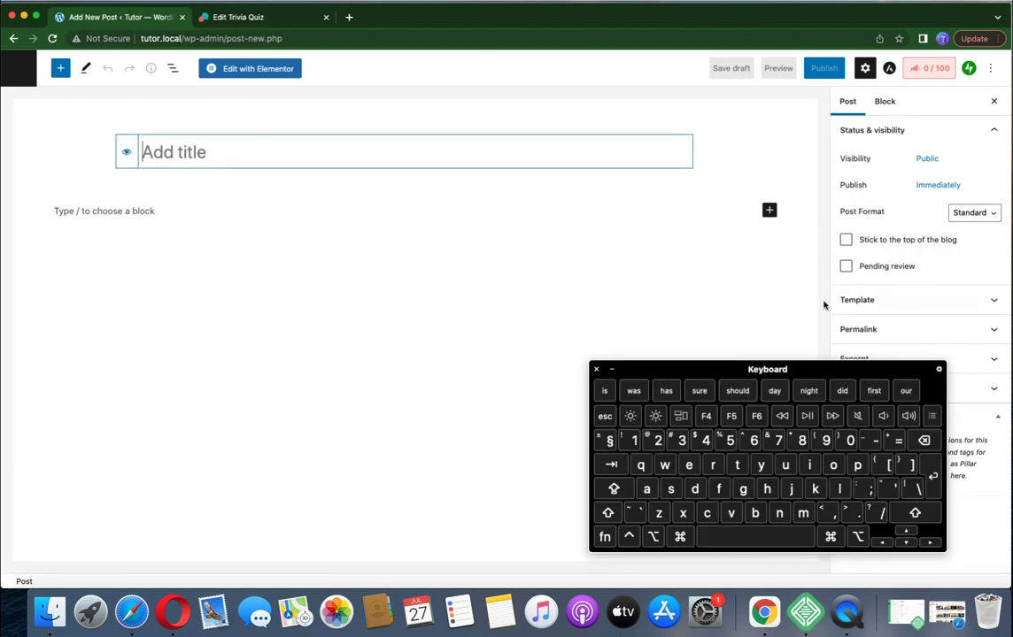
{"action": "left_click", "coordinate": [608, 513]}
{"action": "left_click", "coordinate": [671, 488]}
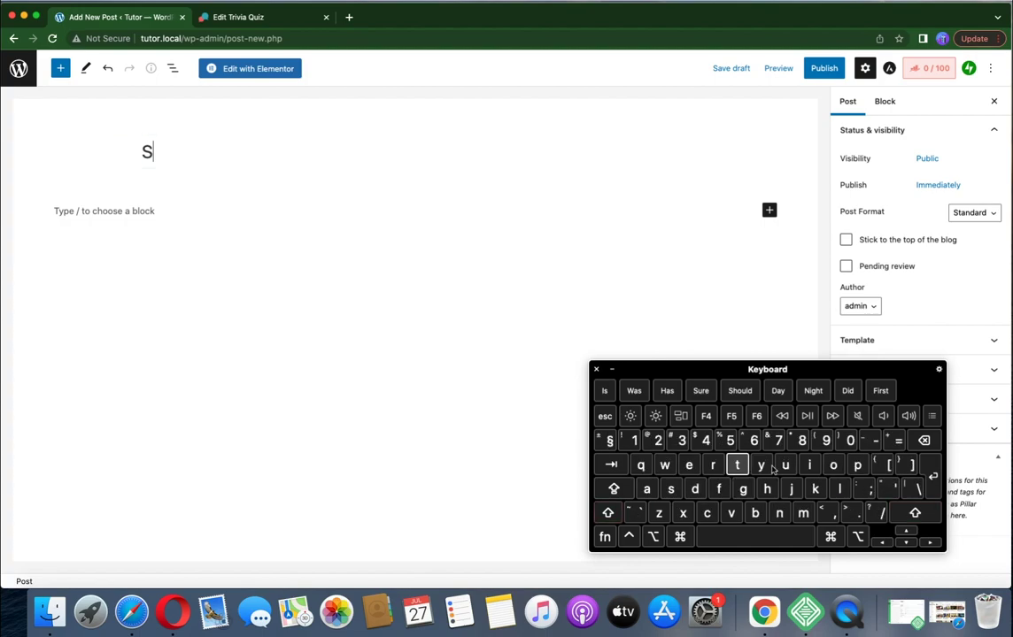
{"action": "left_click", "coordinate": [832, 465]}
{"action": "left_click", "coordinate": [707, 513]}
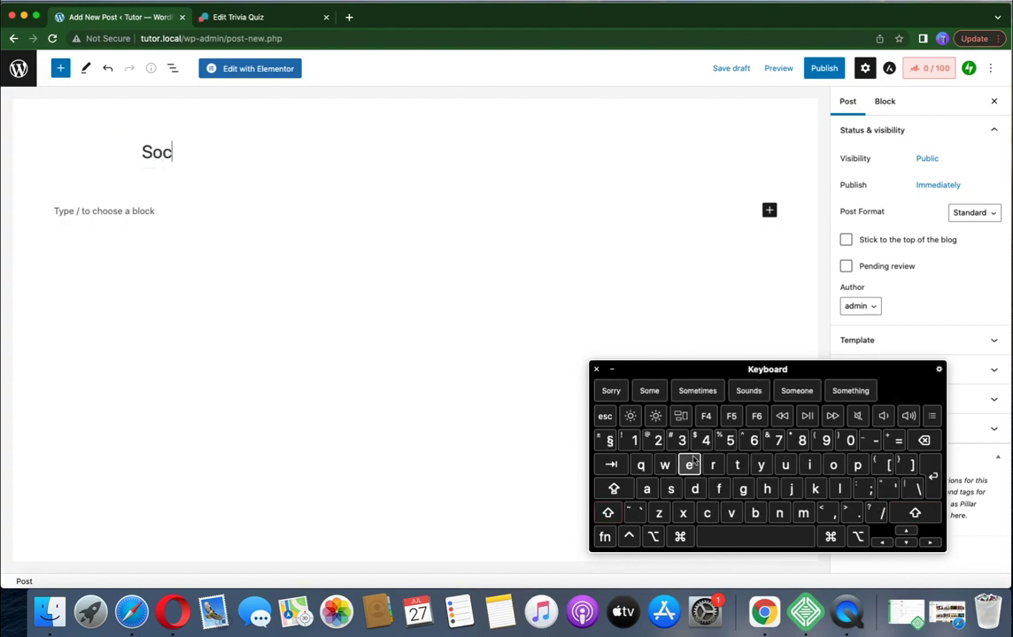
{"action": "left_click", "coordinate": [612, 390]}
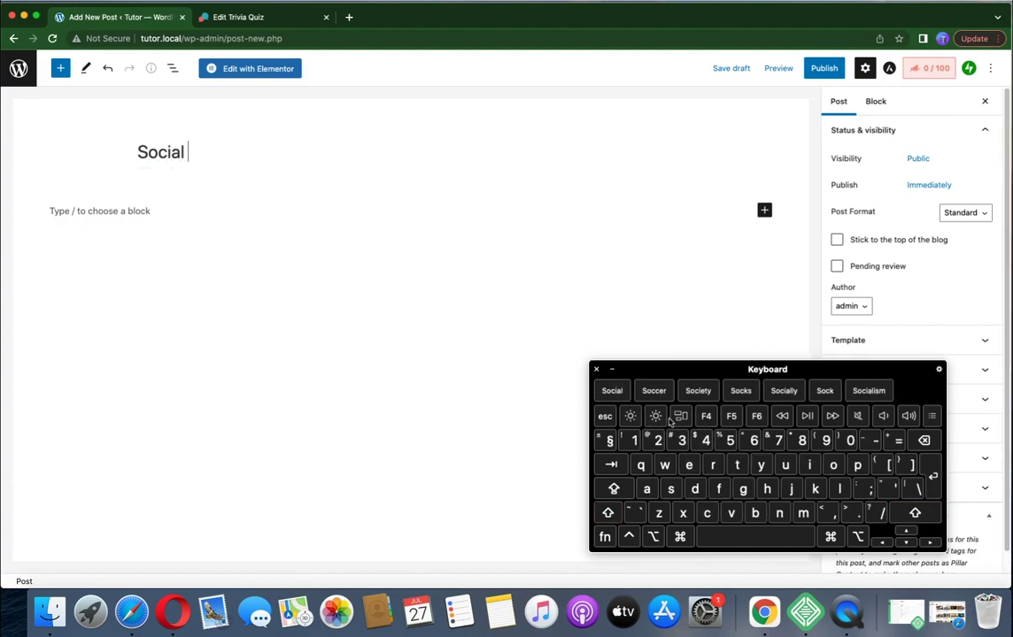
{"action": "left_click", "coordinate": [671, 489]}
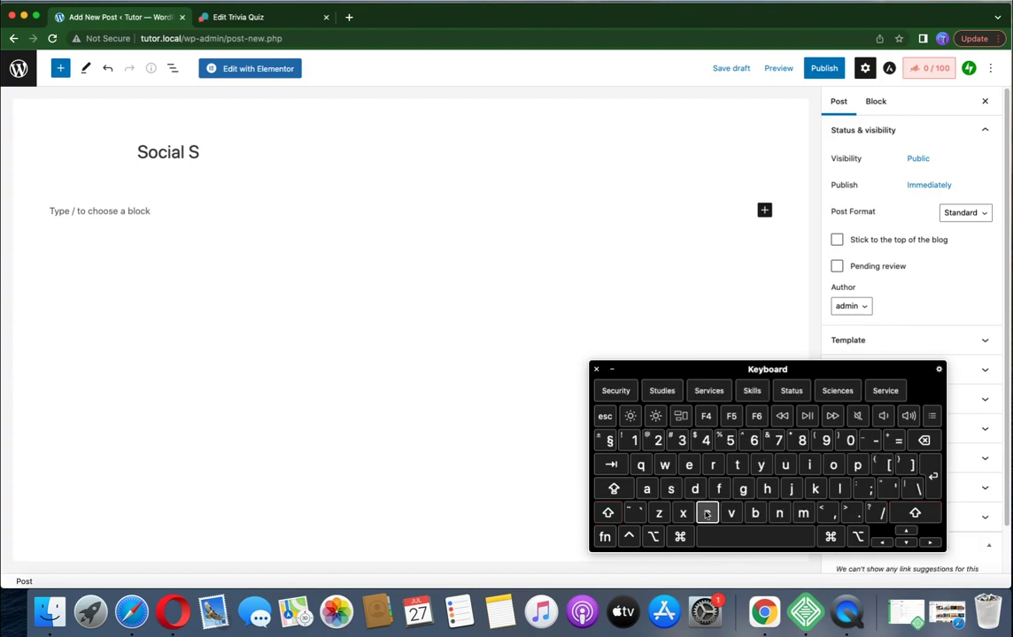
{"action": "left_click", "coordinate": [708, 513]}
{"action": "left_click", "coordinate": [617, 390]}
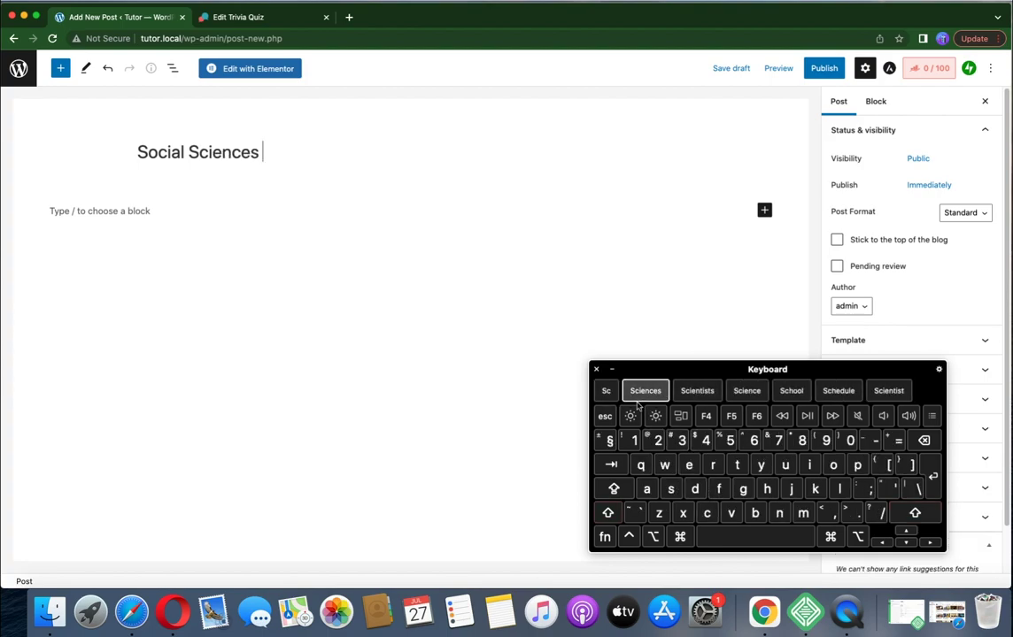
{"action": "left_click", "coordinate": [737, 465], "text": "shift"}
{"action": "left_click", "coordinate": [689, 464]}
{"action": "left_click", "coordinate": [671, 488]}
{"action": "left_click", "coordinate": [736, 465]}
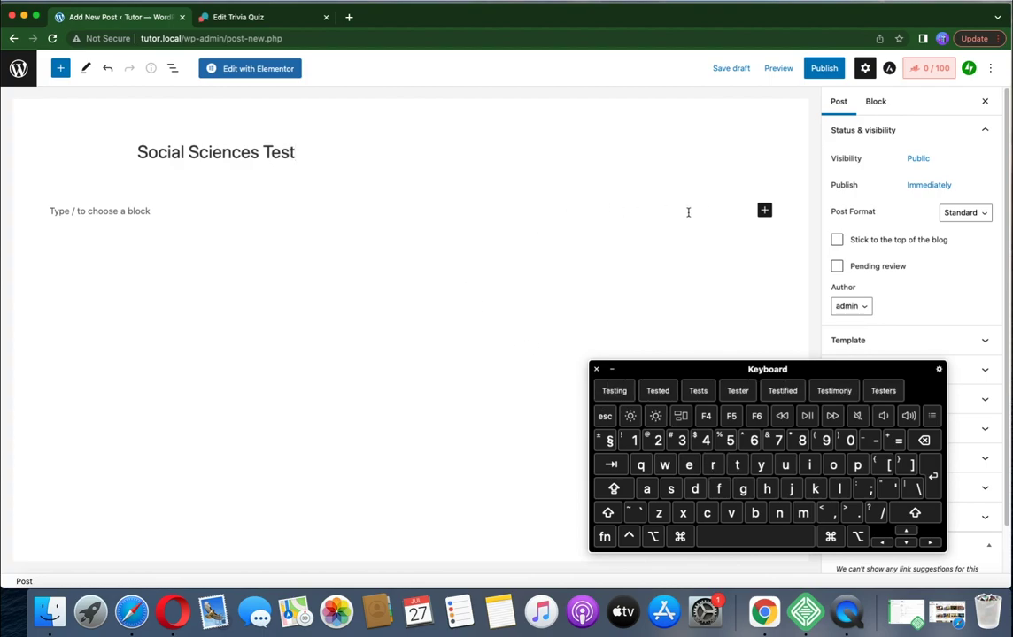
{"action": "left_click", "coordinate": [595, 369]}
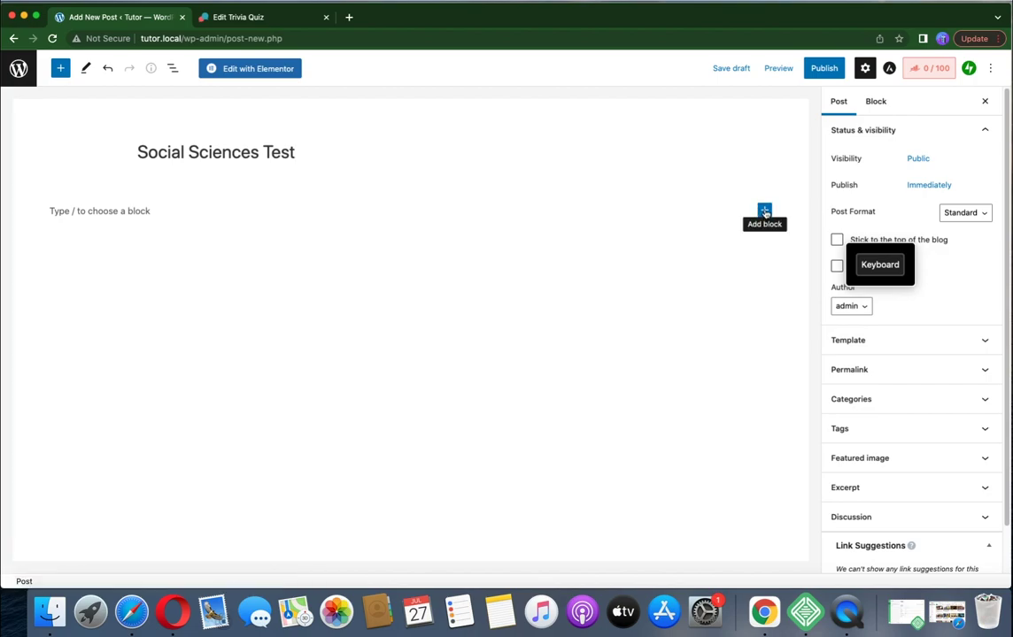
- Search the blocks for "poll" and add the [Opinion Stage] Poll block under the post title
{"action": "left_click", "coordinate": [765, 212]}
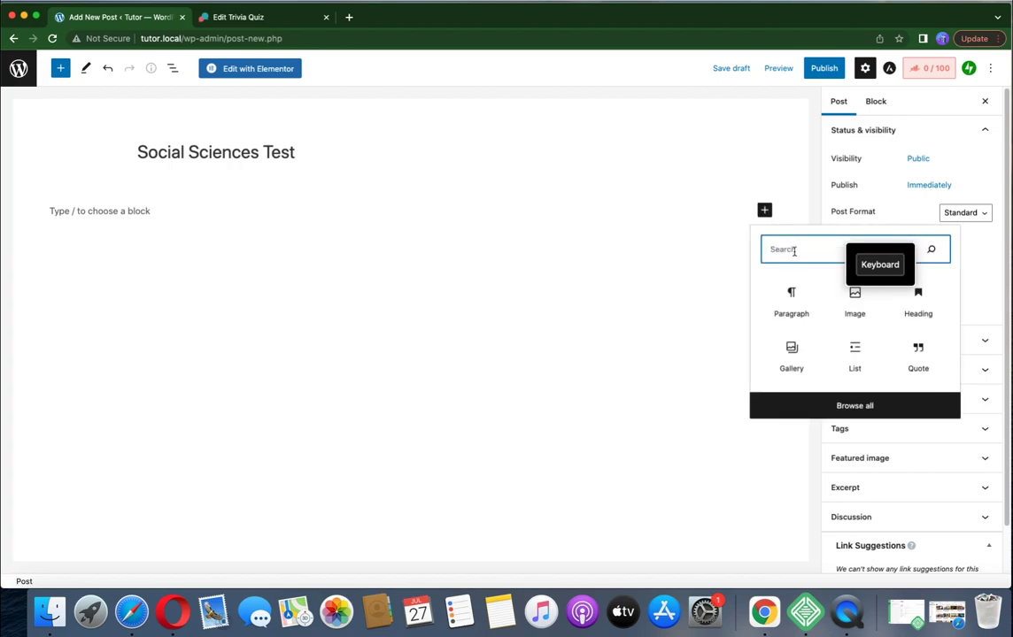
{"action": "type", "text": "pl"}
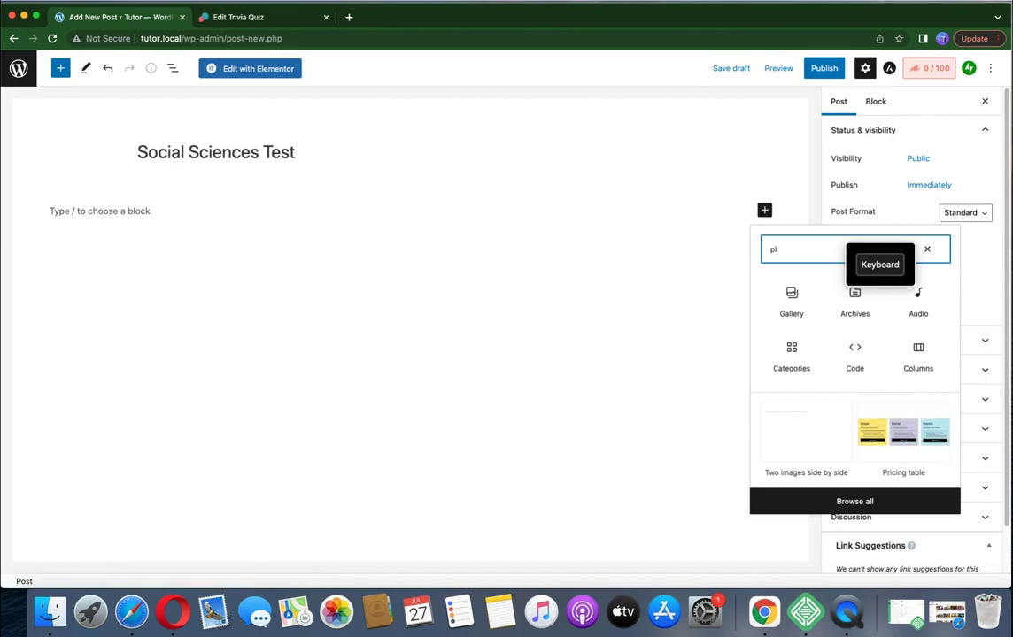
{"action": "key", "text": "BackSpace"}
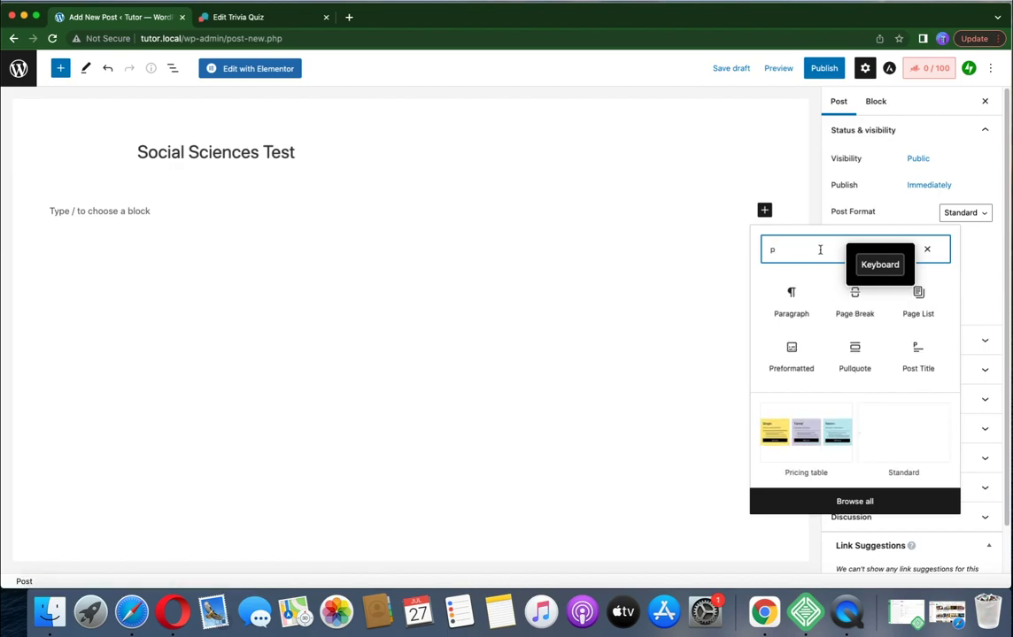
{"action": "left_click", "coordinate": [870, 274]}
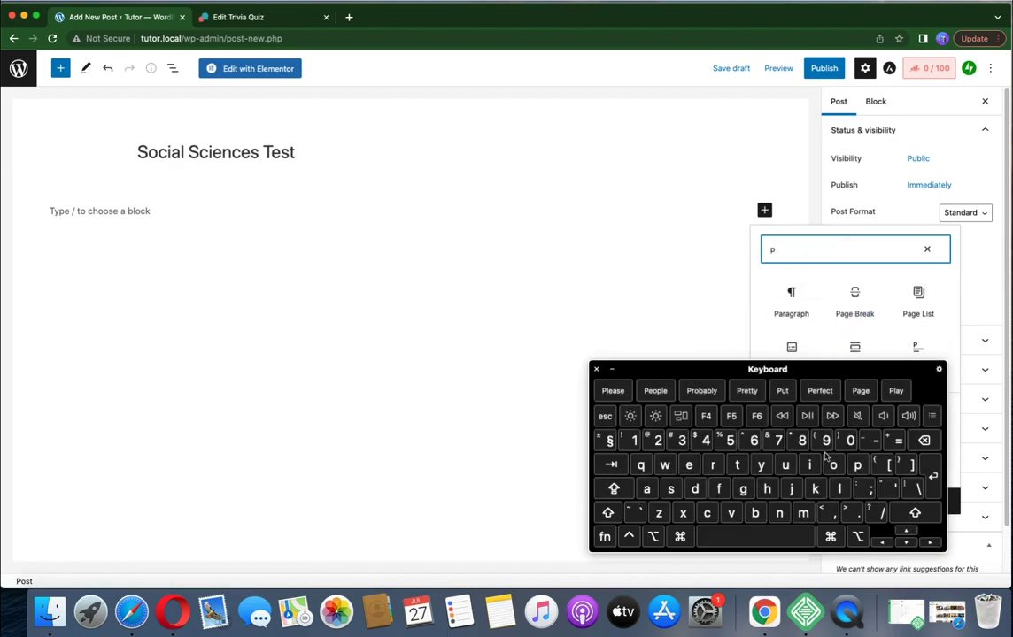
{"action": "left_click", "coordinate": [832, 465]}
{"action": "left_click", "coordinate": [839, 489]}
{"action": "left_click", "coordinate": [840, 489]}
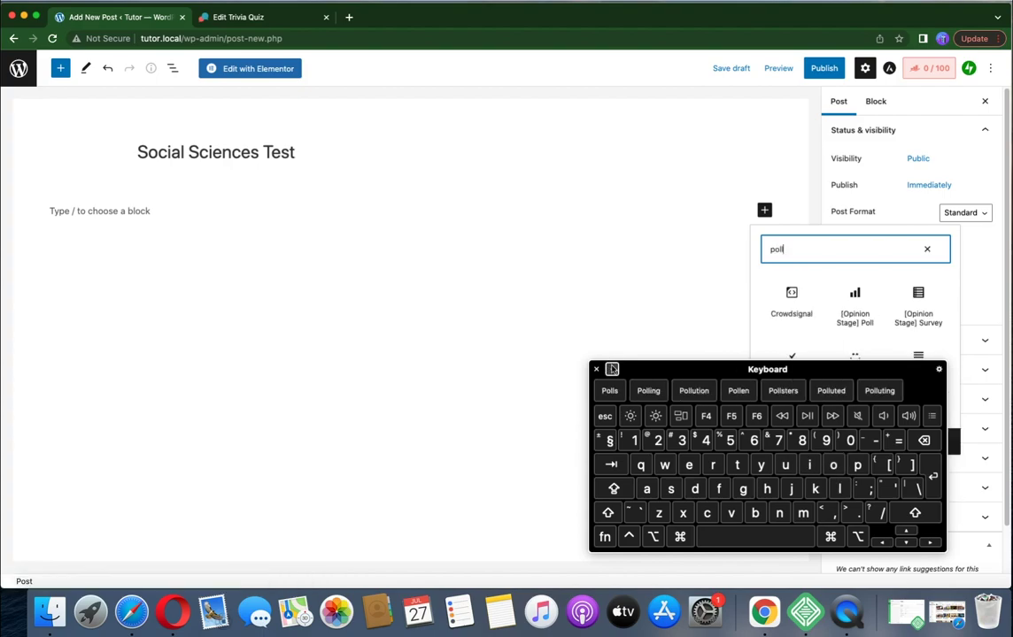
{"action": "left_click", "coordinate": [596, 369]}
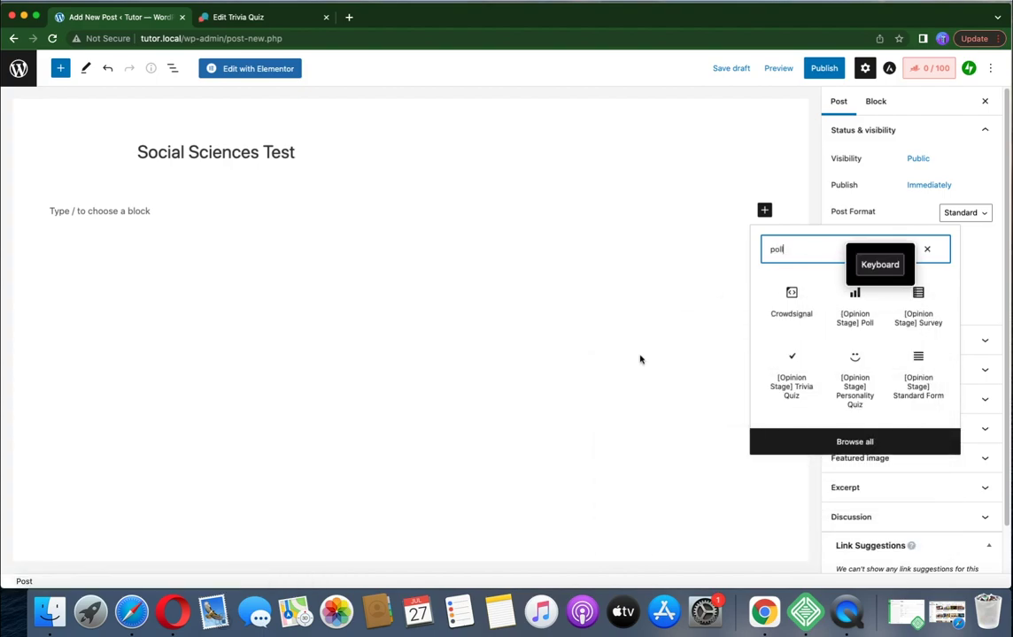
{"action": "left_click", "coordinate": [856, 310]}
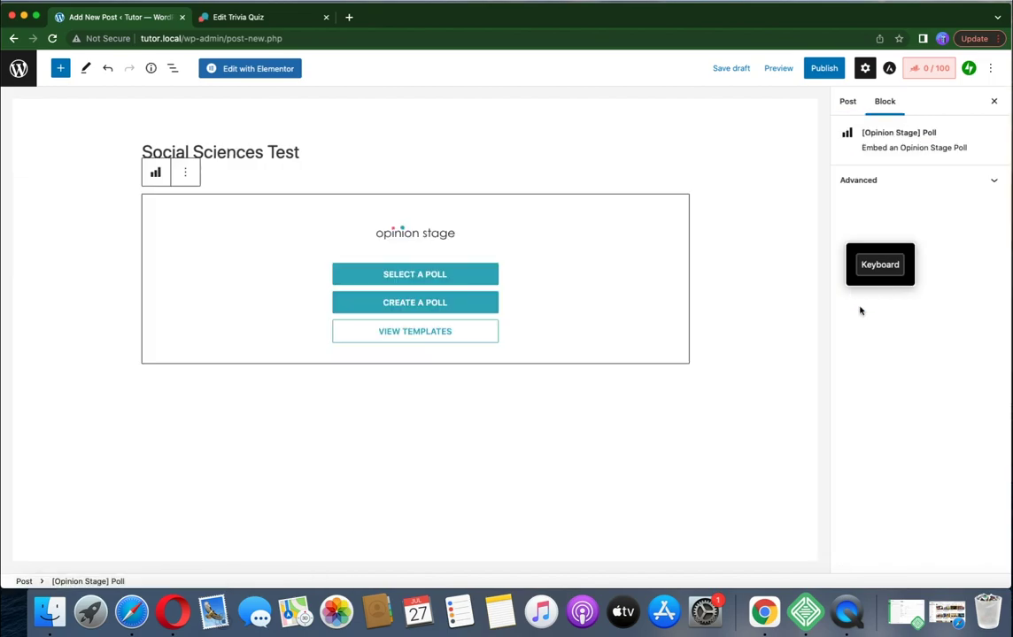
- Open the Opinion Stage item selection for the block and filter it to Trivia Quiz items
{"action": "left_click", "coordinate": [407, 276]}
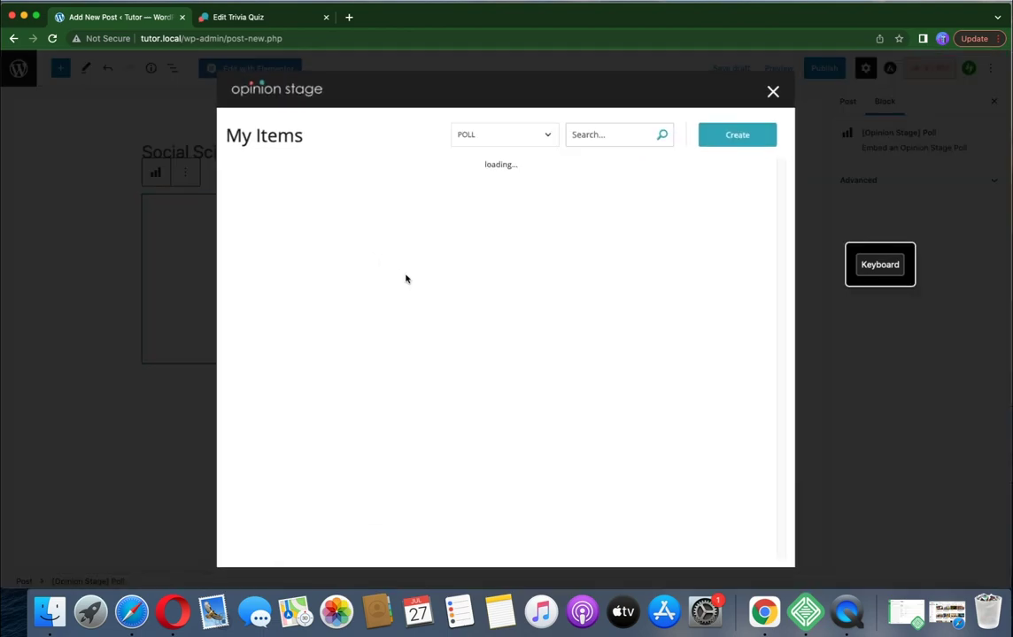
{"action": "left_click", "coordinate": [548, 140]}
{"action": "left_click", "coordinate": [549, 142]}
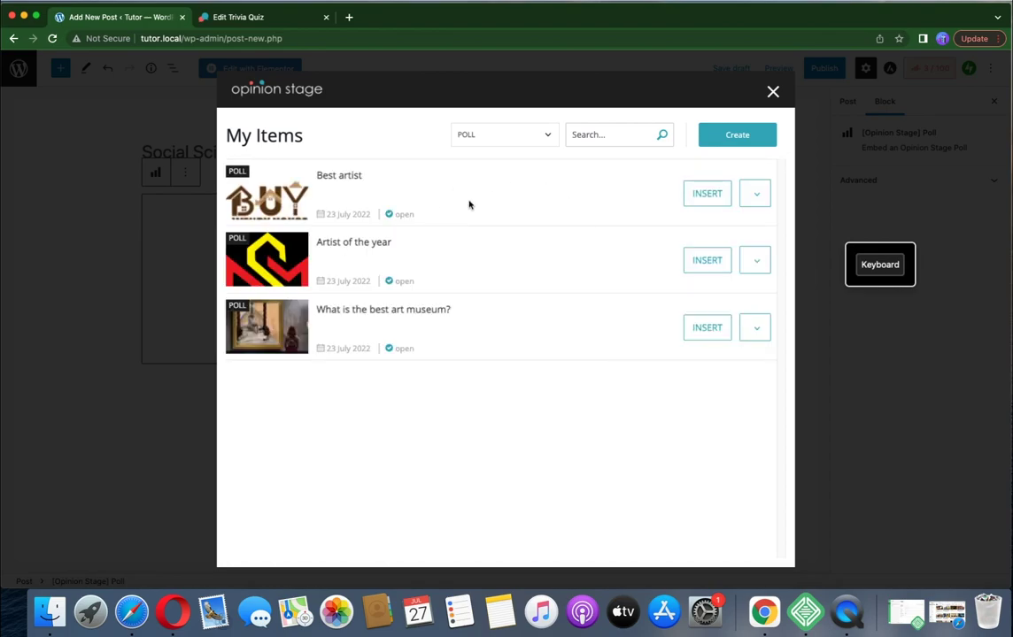
{"action": "left_click", "coordinate": [540, 143]}
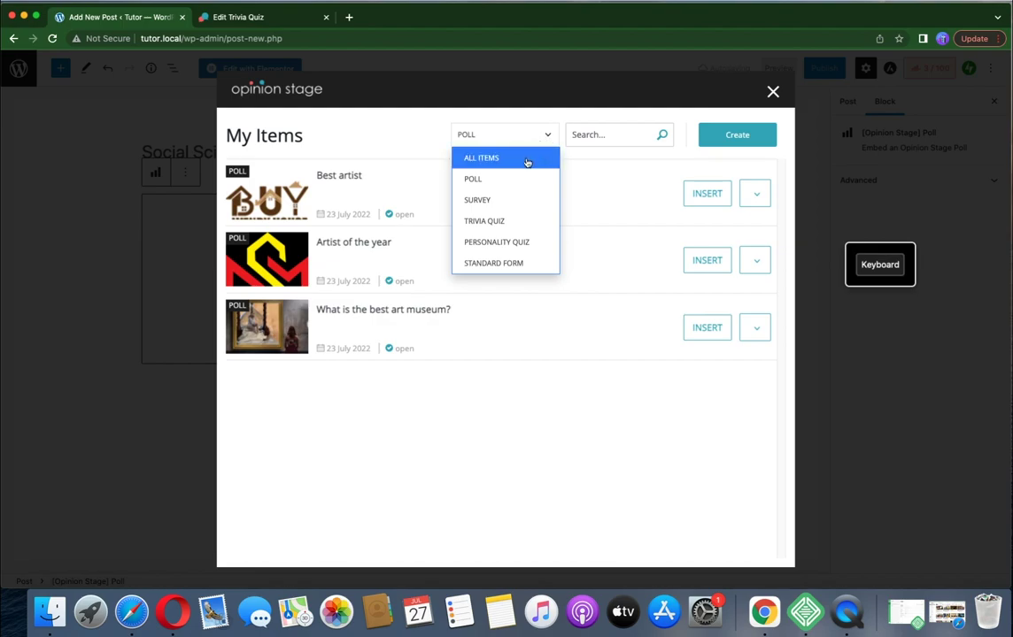
{"action": "left_click", "coordinate": [514, 220]}
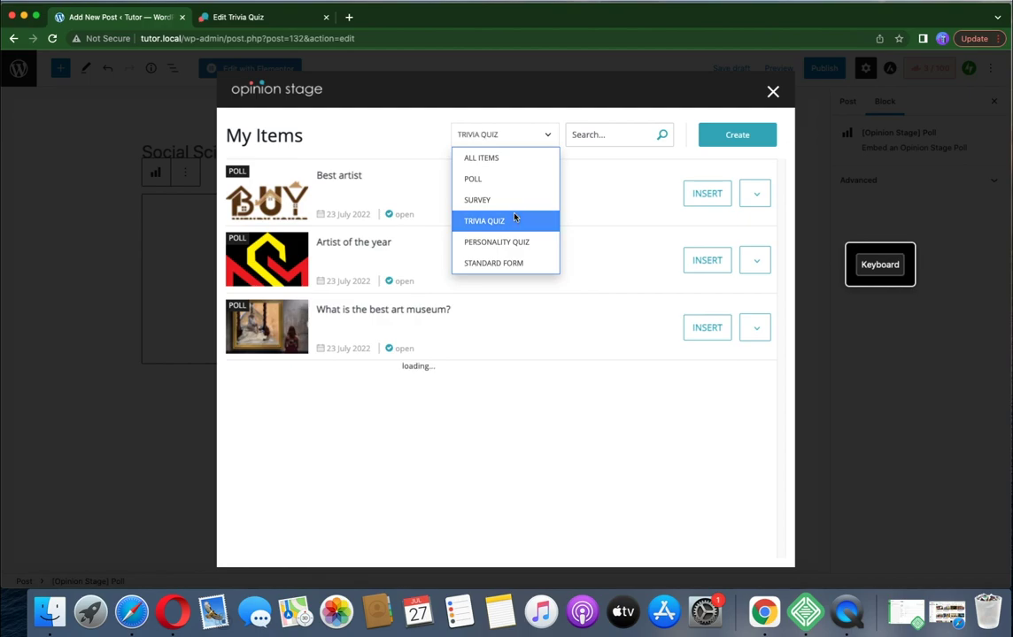
{"action": "left_click", "coordinate": [416, 210]}
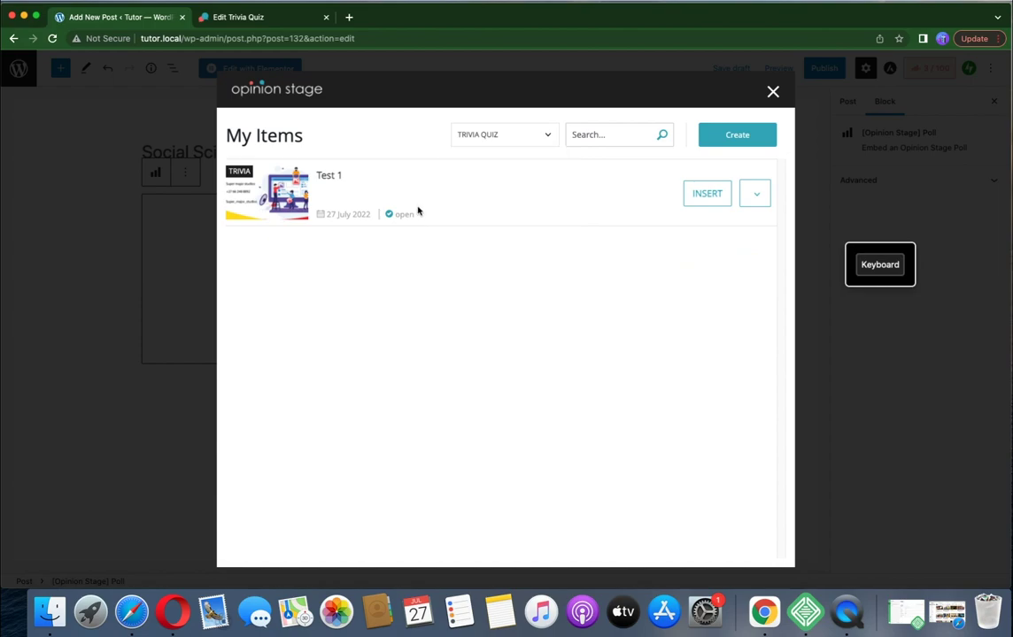
- Insert the Test 1 trivia quiz into the block and publish the Social Sciences Test post
{"action": "left_click", "coordinate": [707, 194]}
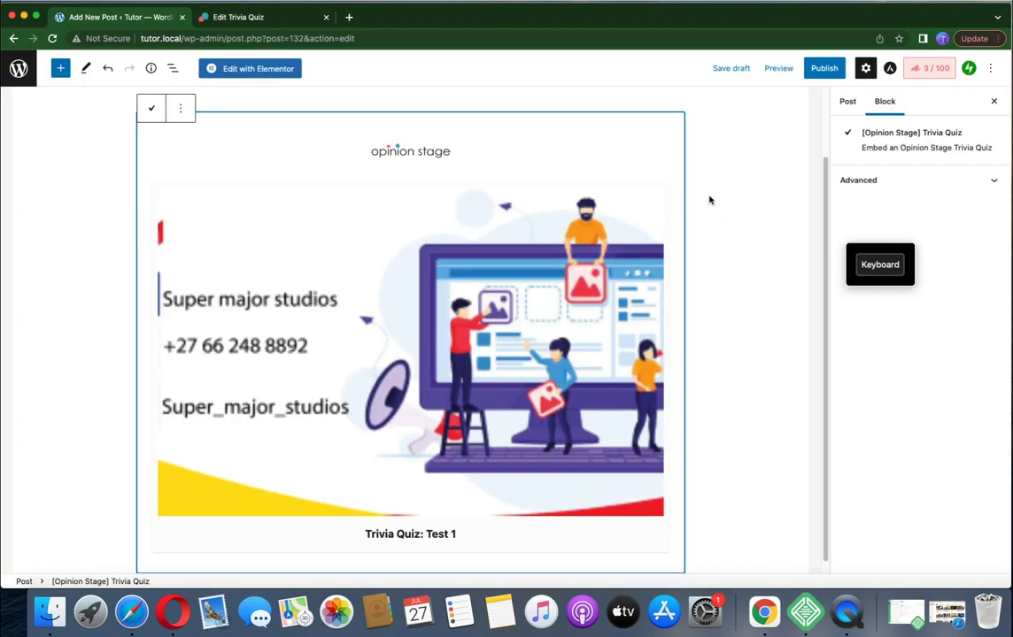
{"action": "left_click_drag", "start_coordinate": [825, 244], "coordinate": [821, 219]}
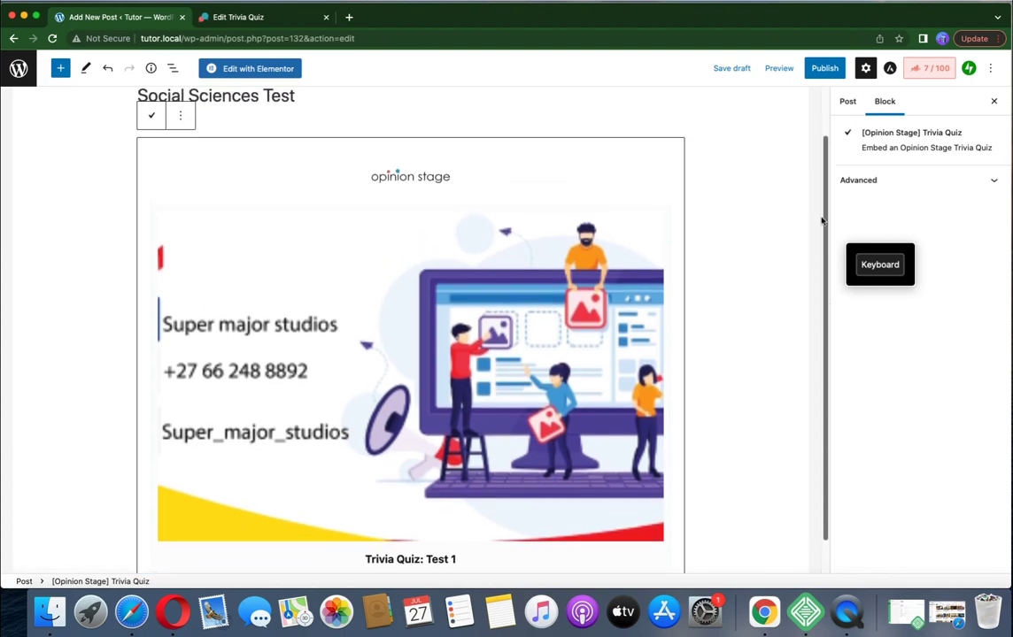
{"action": "left_click", "coordinate": [824, 69]}
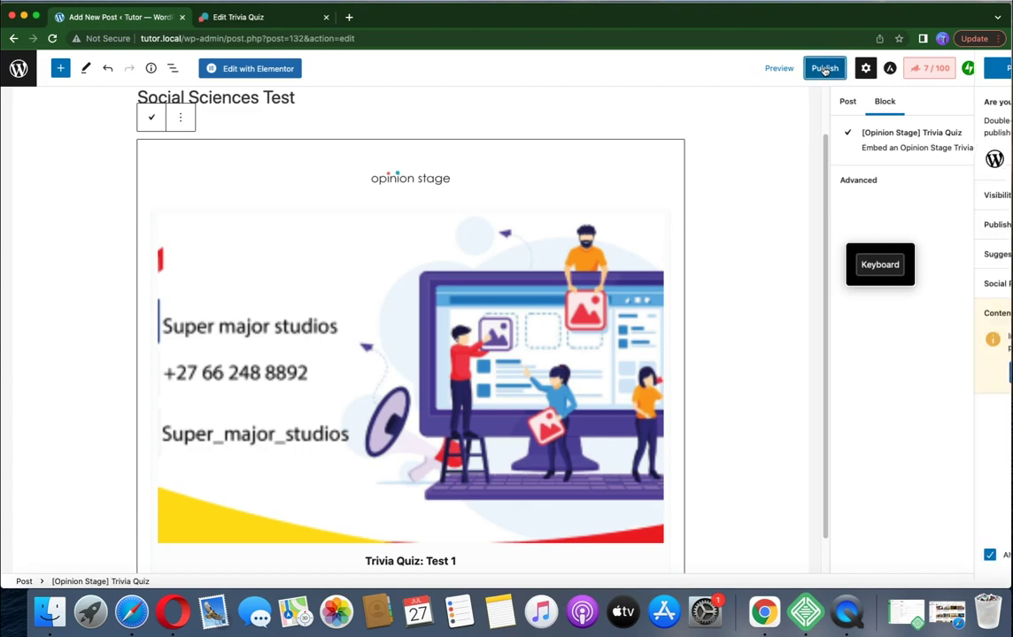
{"action": "left_click", "coordinate": [880, 69]}
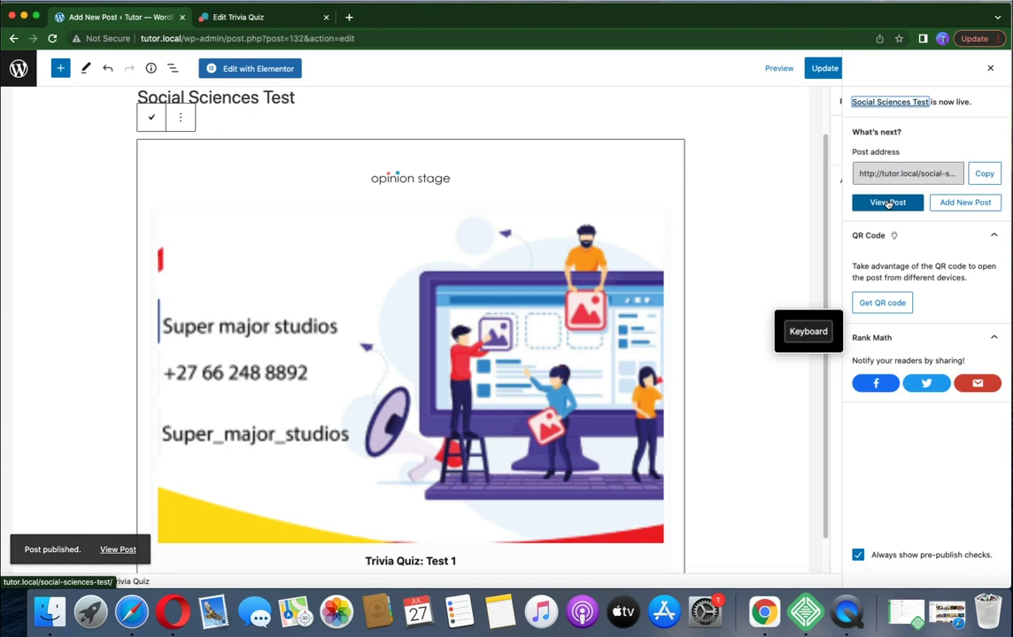
- View the published post, start the embedded quiz and answer the president question with the second option
{"action": "left_click", "coordinate": [888, 203]}
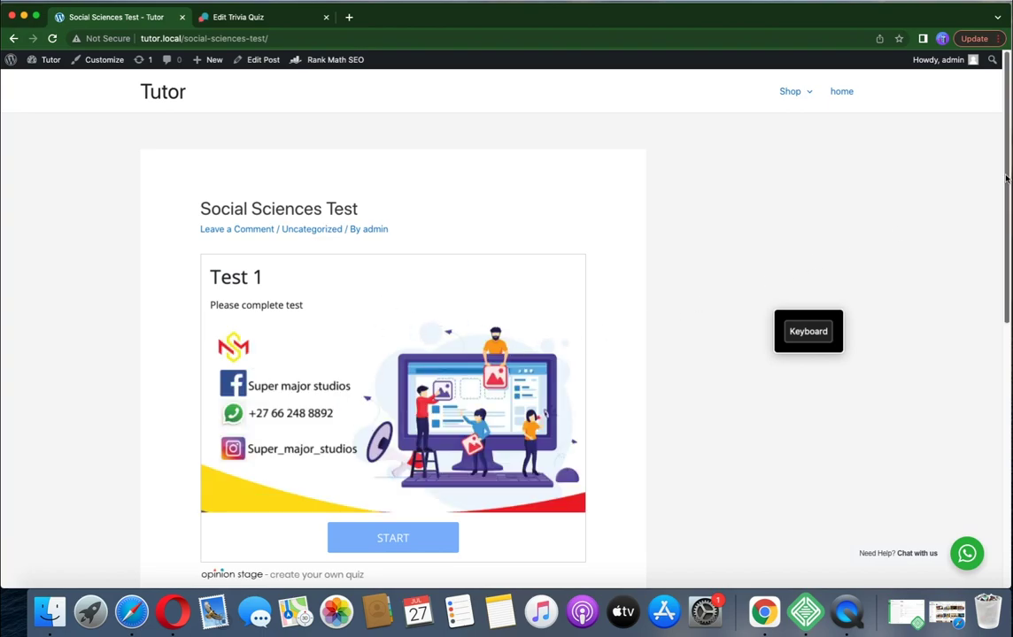
{"action": "left_click_drag", "start_coordinate": [1006, 179], "coordinate": [1006, 229]}
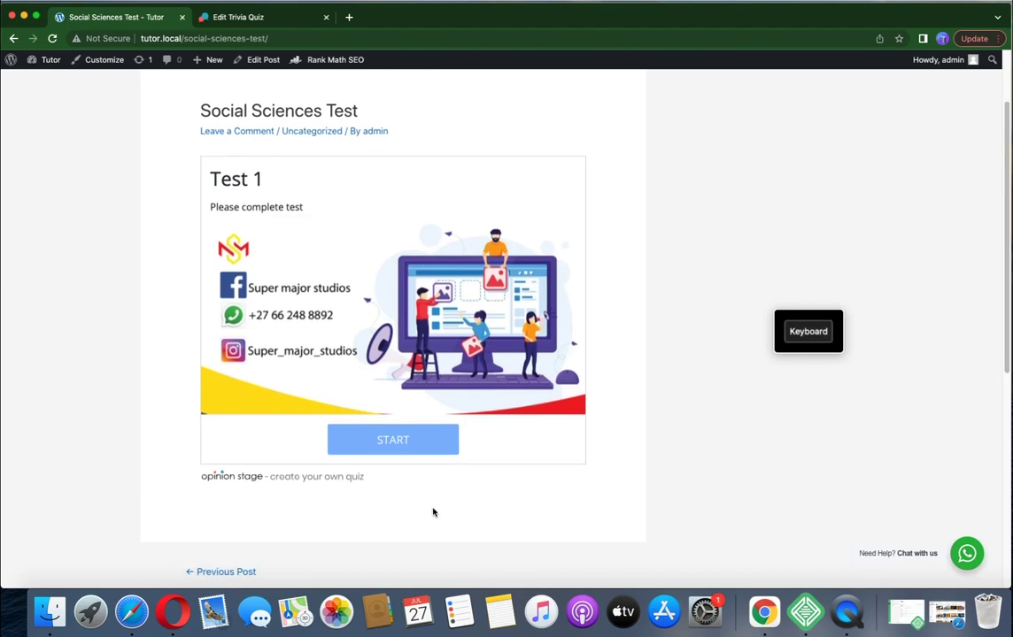
{"action": "left_click", "coordinate": [387, 444]}
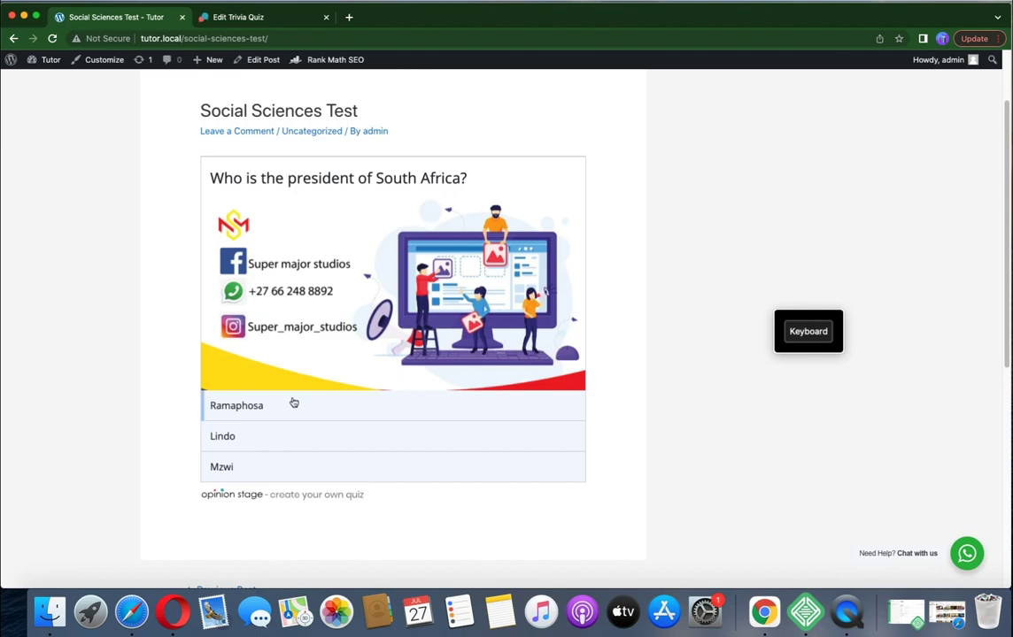
{"action": "left_click", "coordinate": [274, 436]}
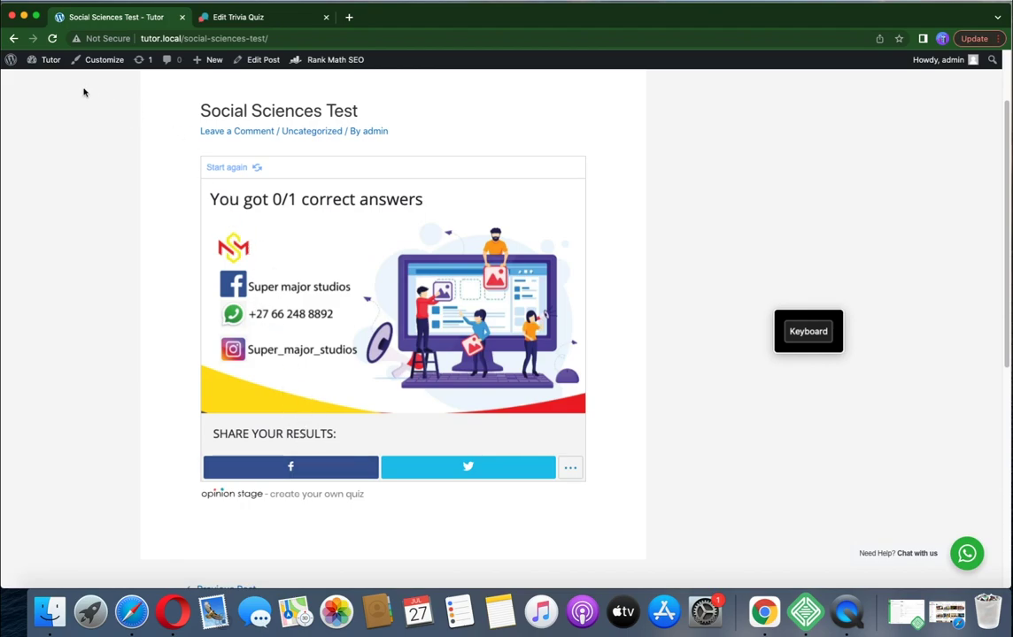
- Restart the embedded quiz and answer the president question with Ramaphosa
{"action": "left_click", "coordinate": [243, 168]}
{"action": "left_click", "coordinate": [389, 438]}
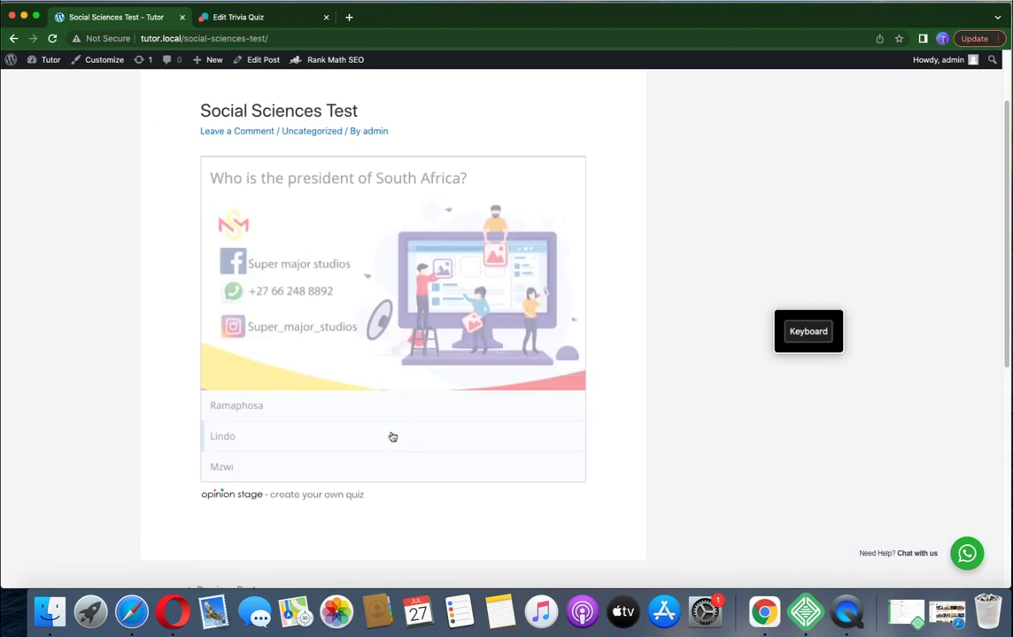
{"action": "left_click", "coordinate": [318, 408]}
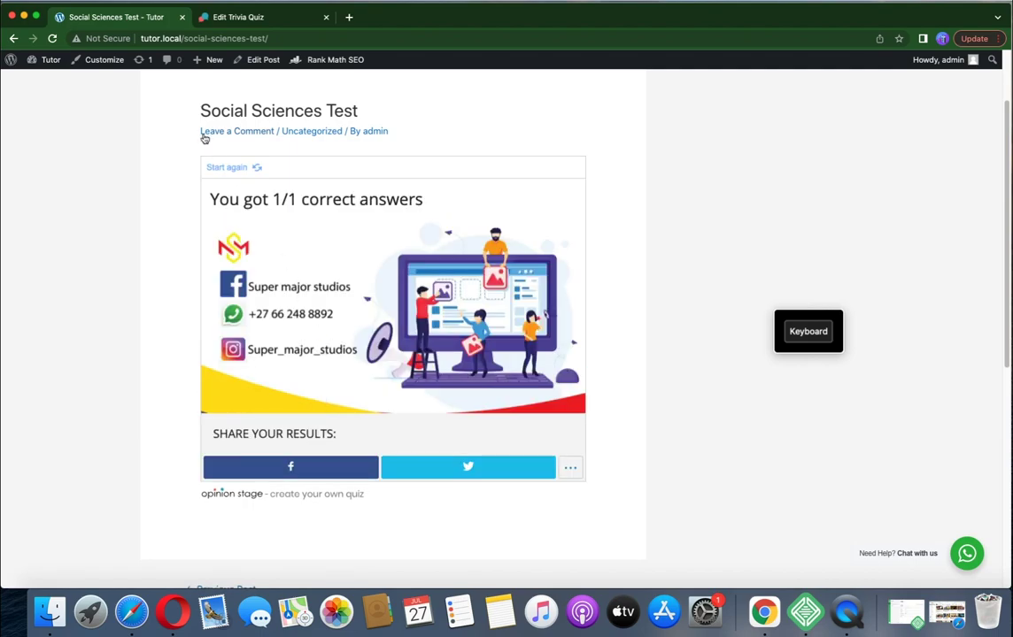
- Retake the embedded quiz, choosing the third answer option for the president question
{"action": "left_click", "coordinate": [221, 168]}
{"action": "left_click", "coordinate": [346, 438]}
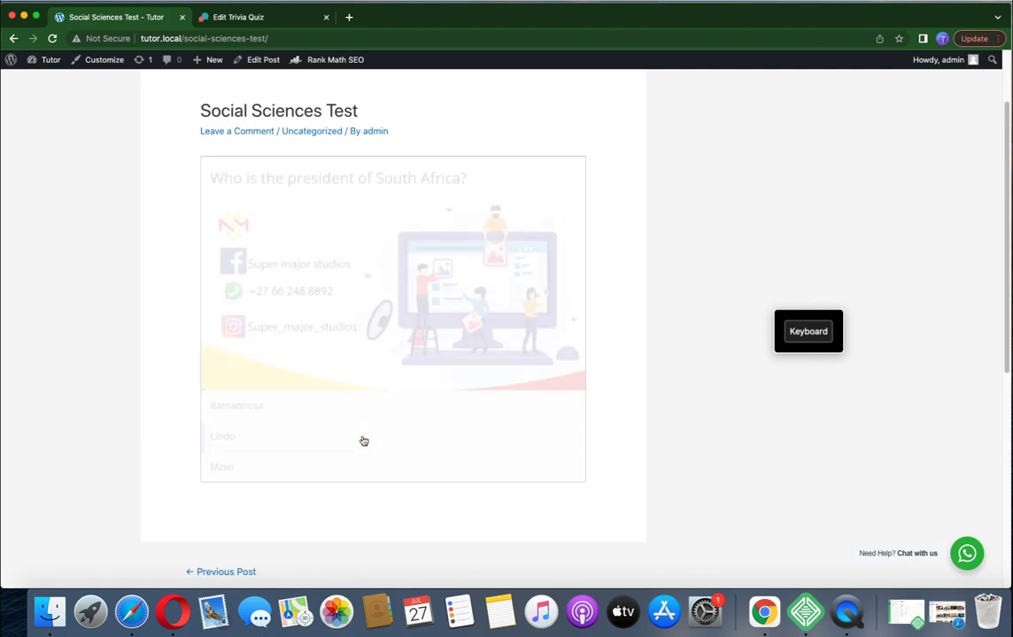
{"action": "left_click", "coordinate": [291, 463]}
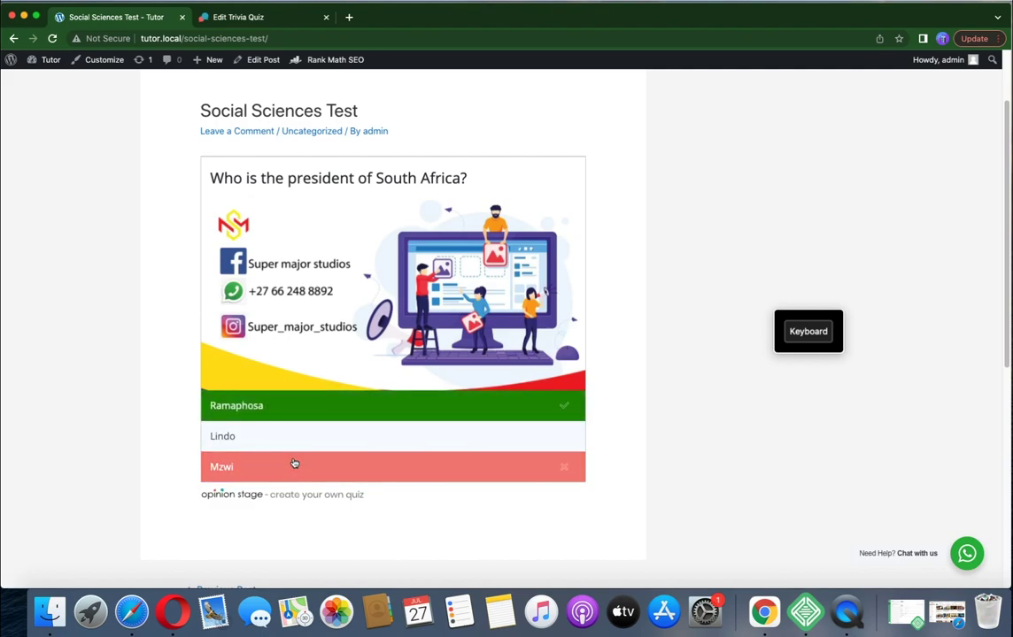